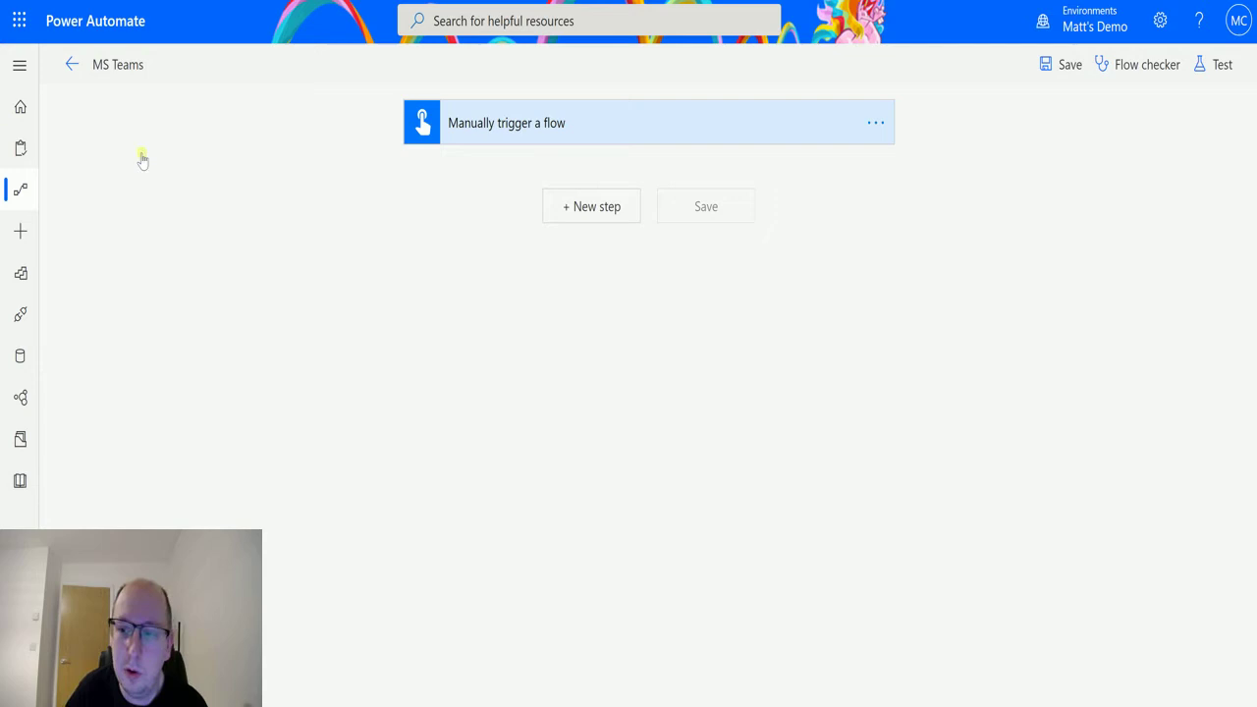
Step: Add a Microsoft Teams Get messages action after the manual trigger
left_click(603, 218)
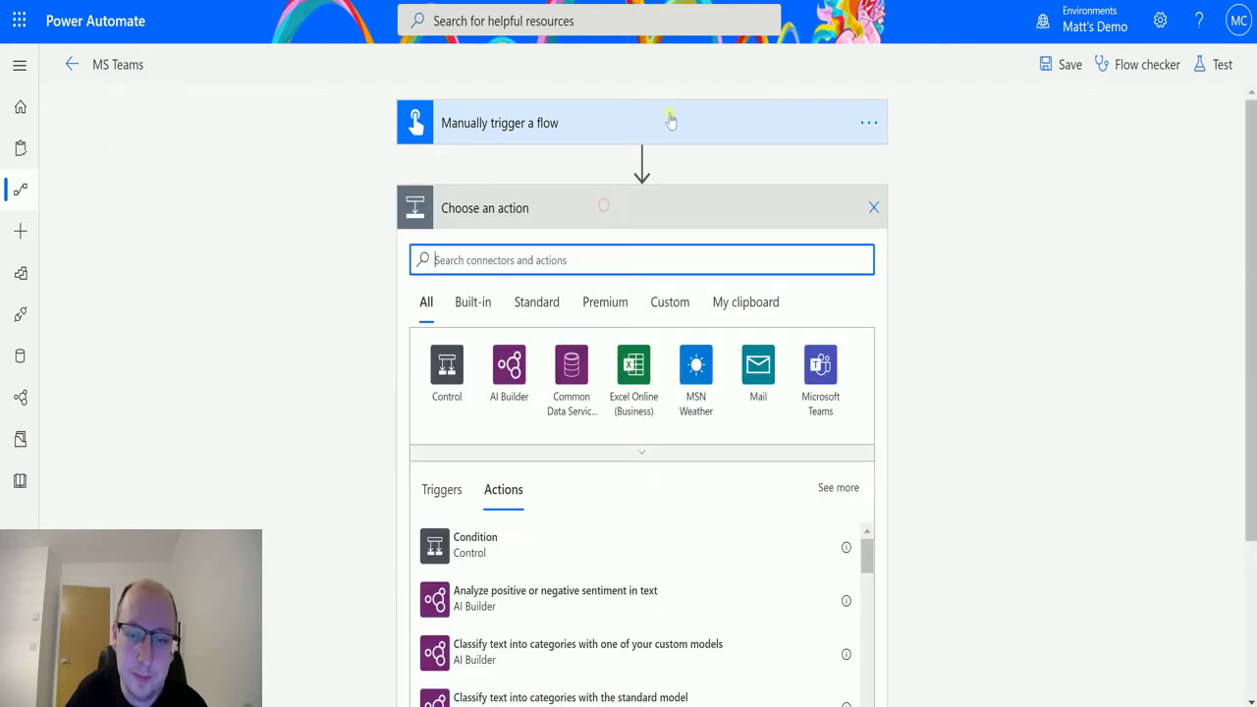
left_click(825, 366)
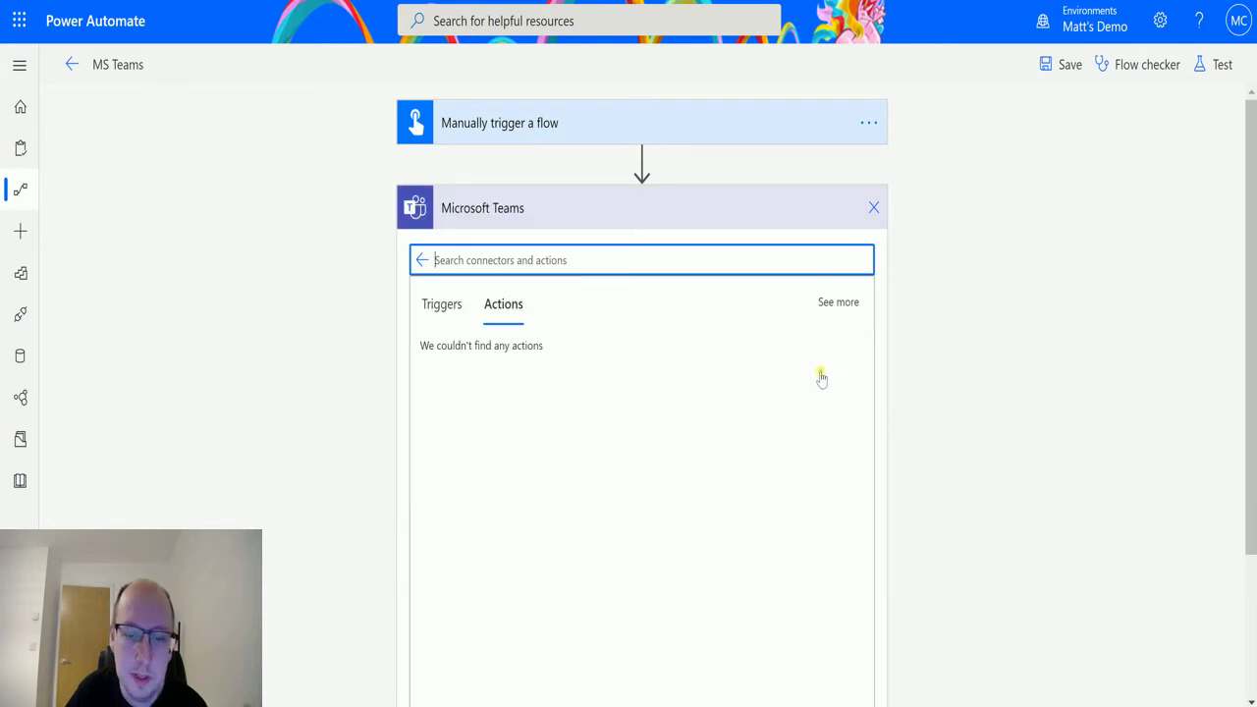
scroll(576, 383, "down", 1)
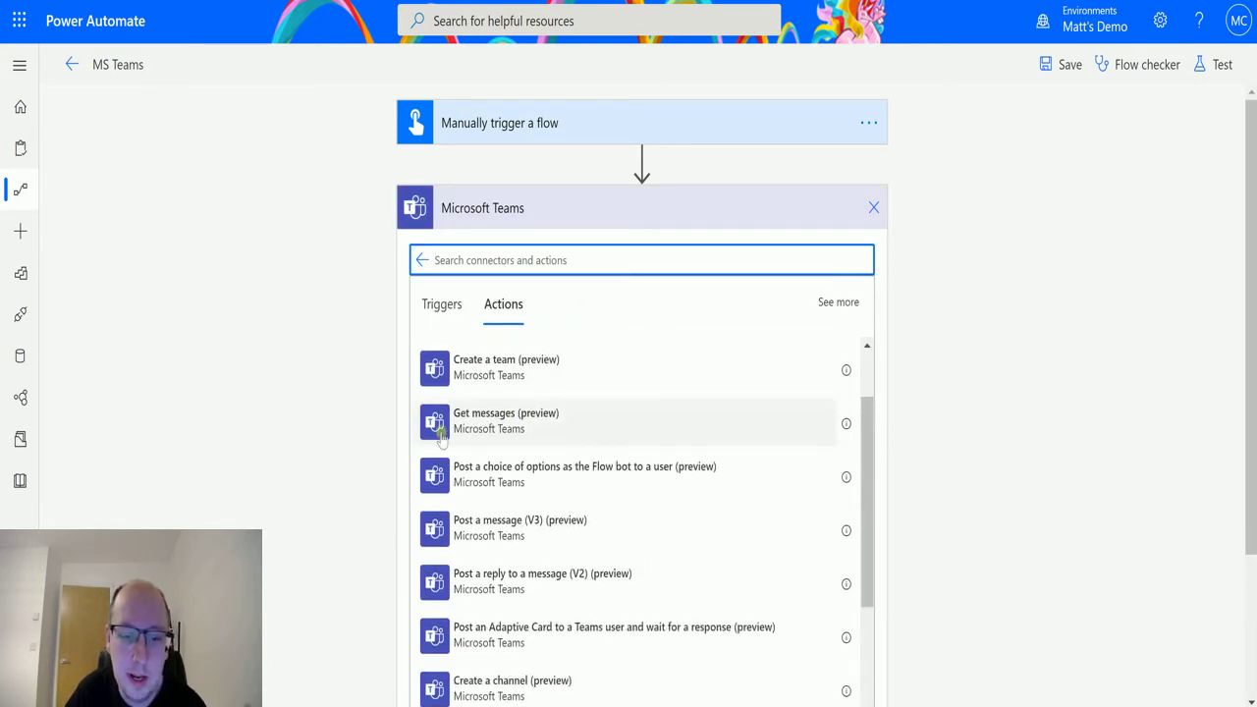
left_click(553, 422)
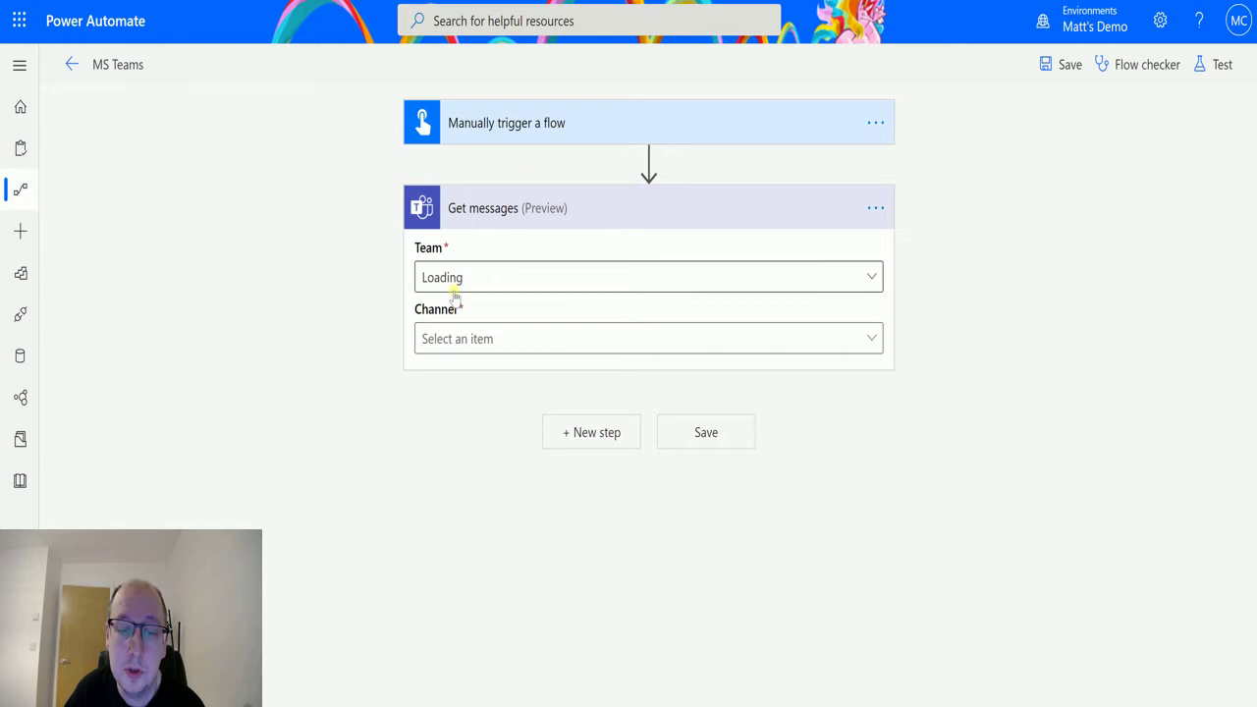
Step: Set Get messages to team MCJ Demo Team and channel General
left_click(868, 280)
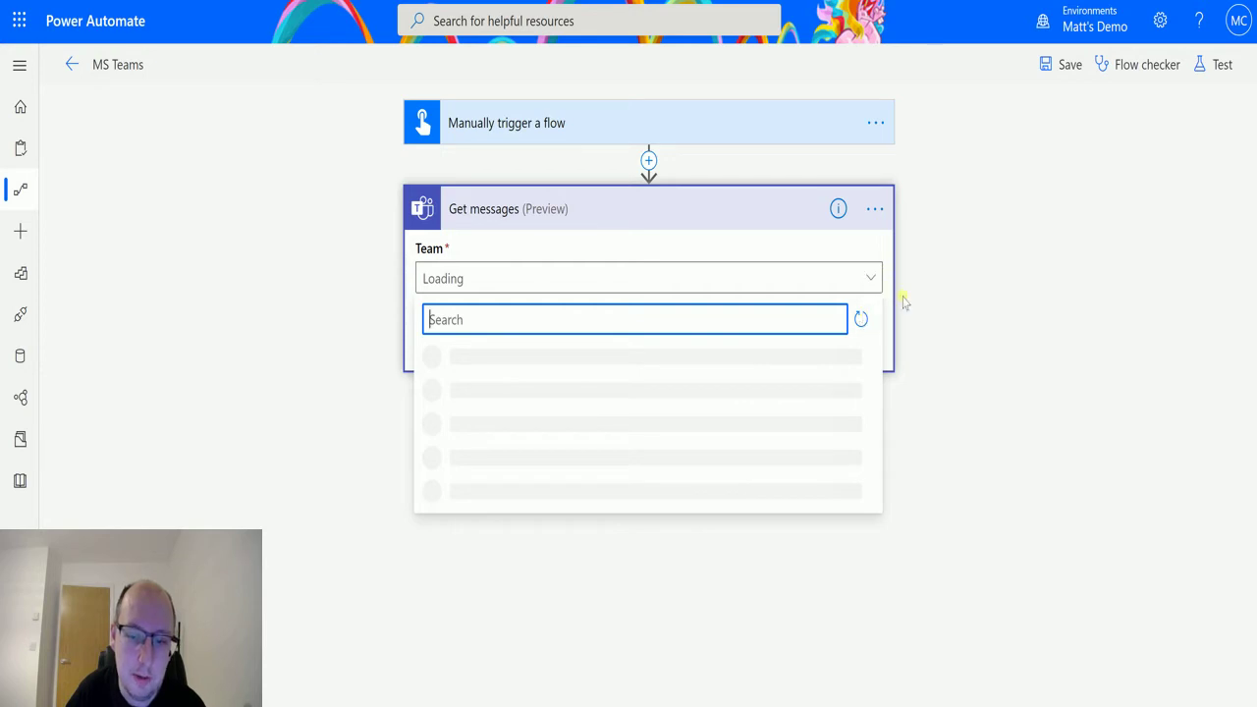
left_click(861, 320)
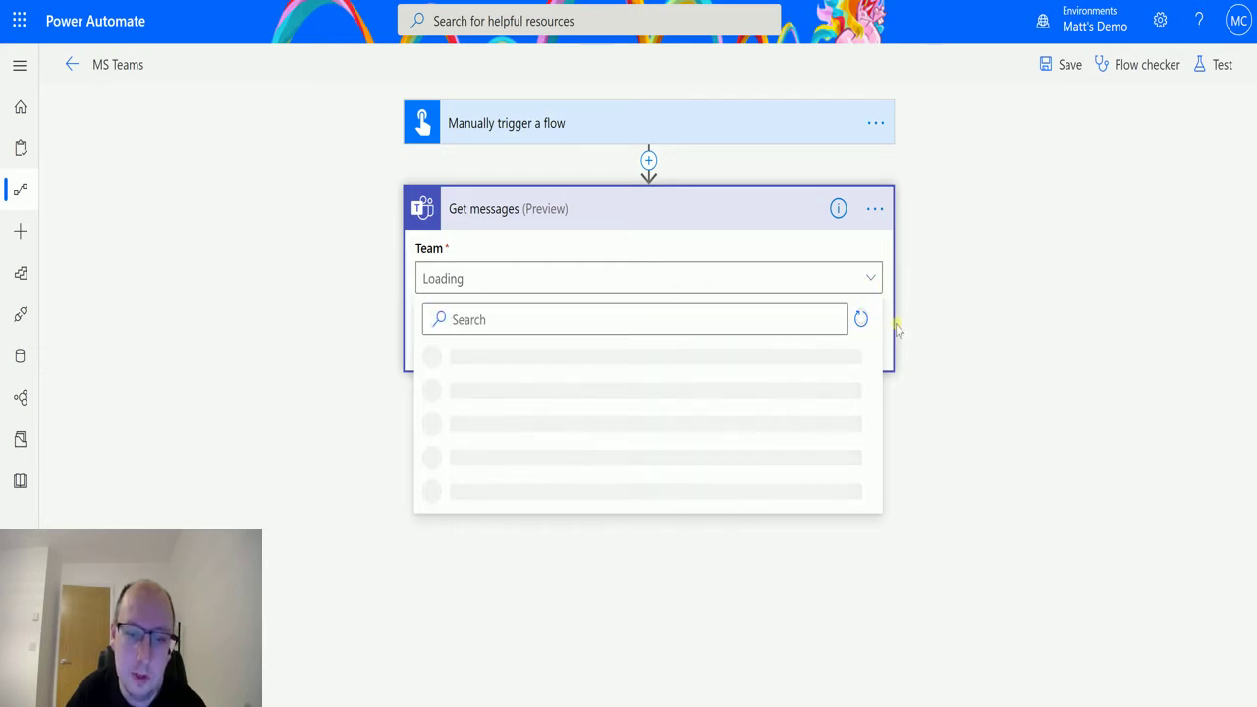
left_click(871, 278)
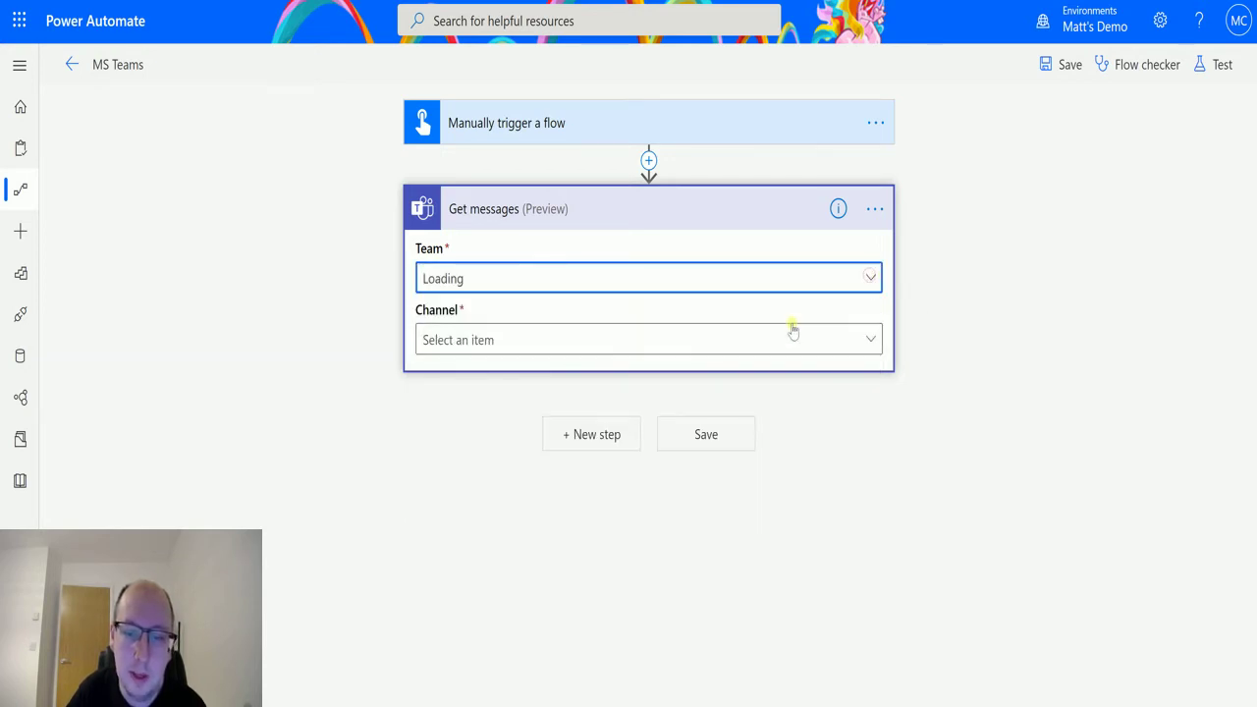
left_click(870, 279)
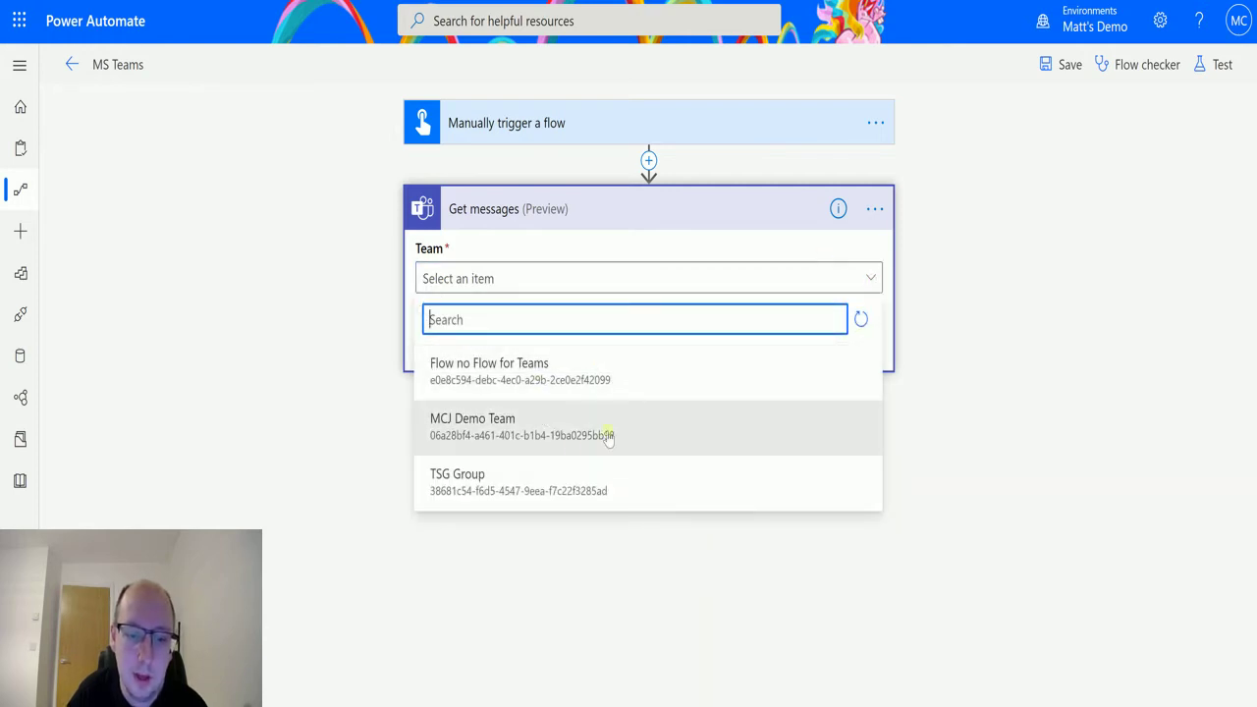
left_click(523, 433)
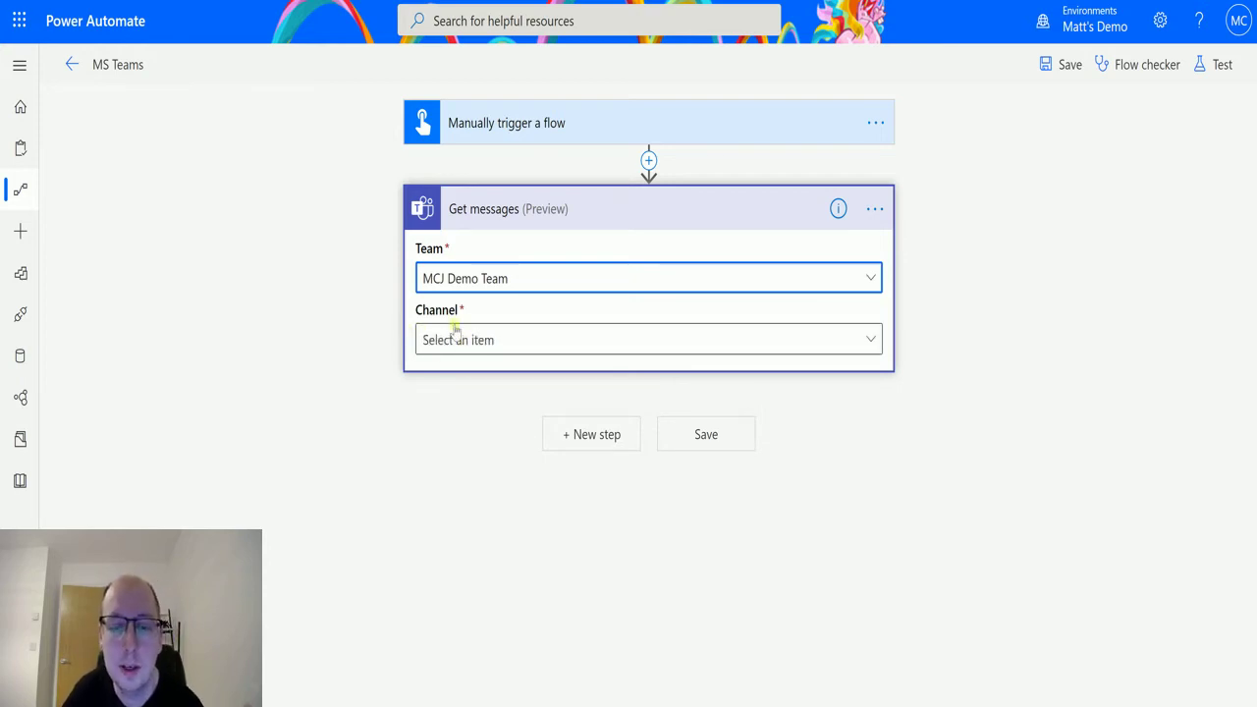
left_click(573, 336)
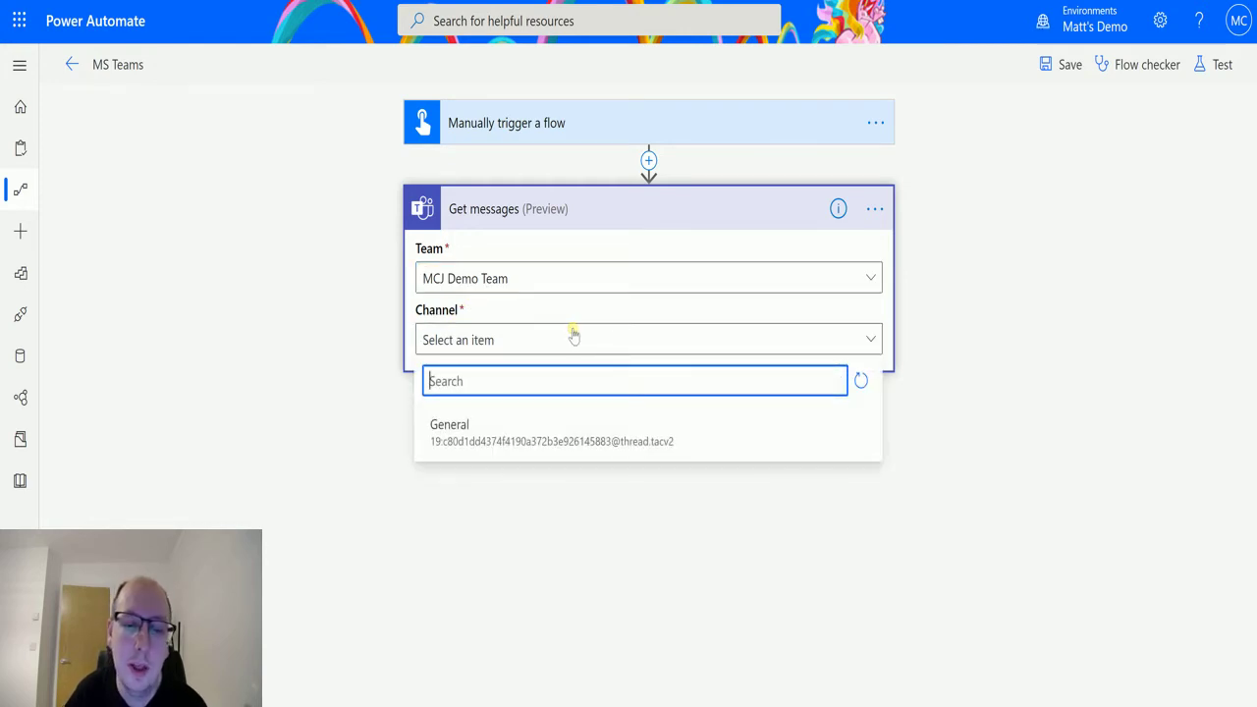
left_click(475, 432)
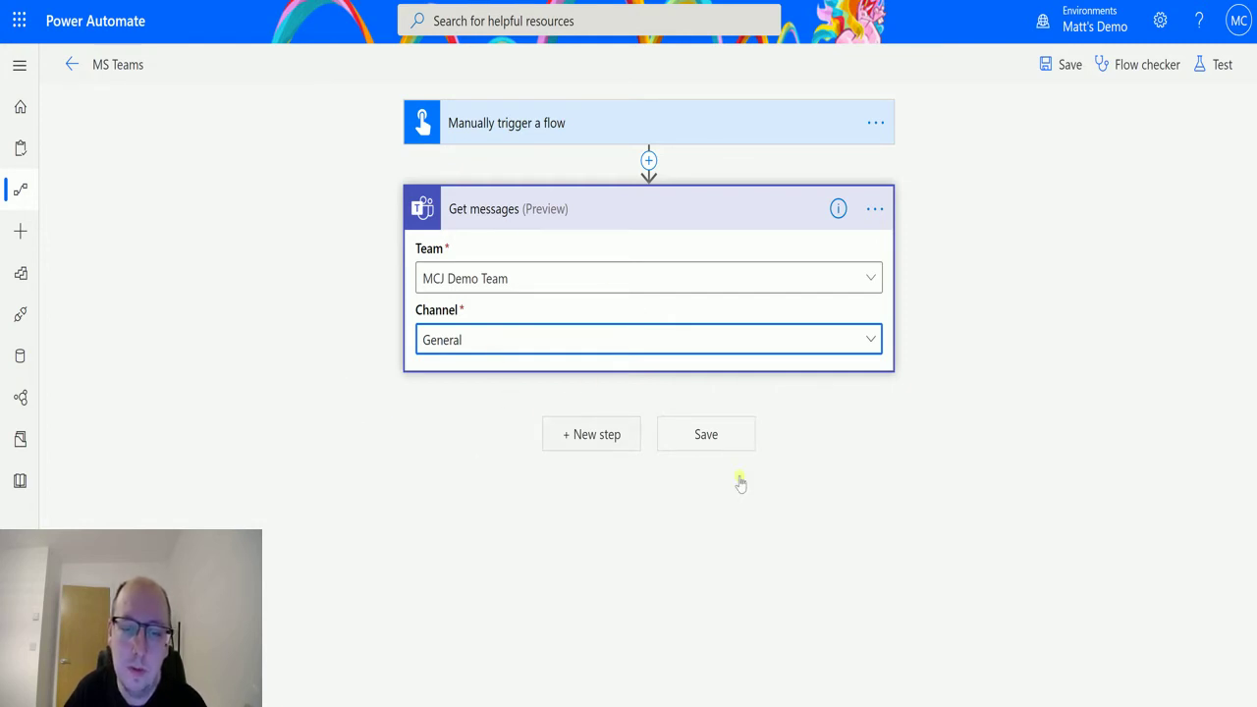
Step: Add a Compose action after Get messages
left_click(603, 441)
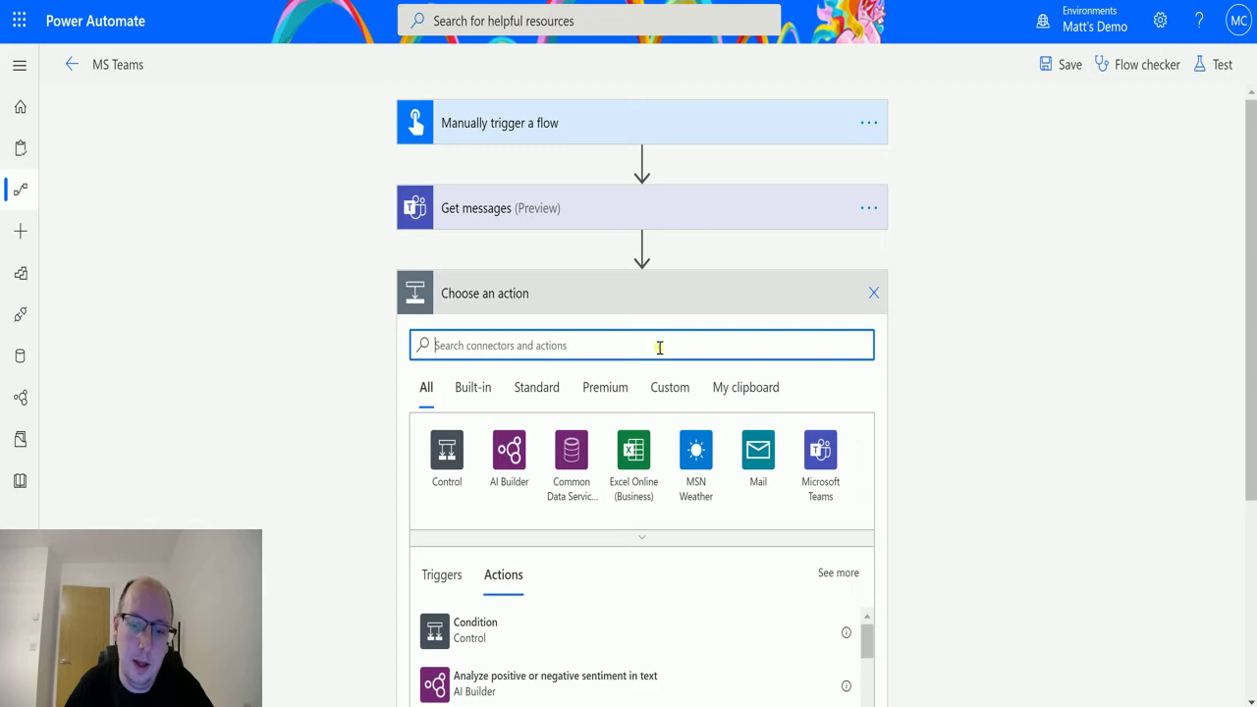
type("compose")
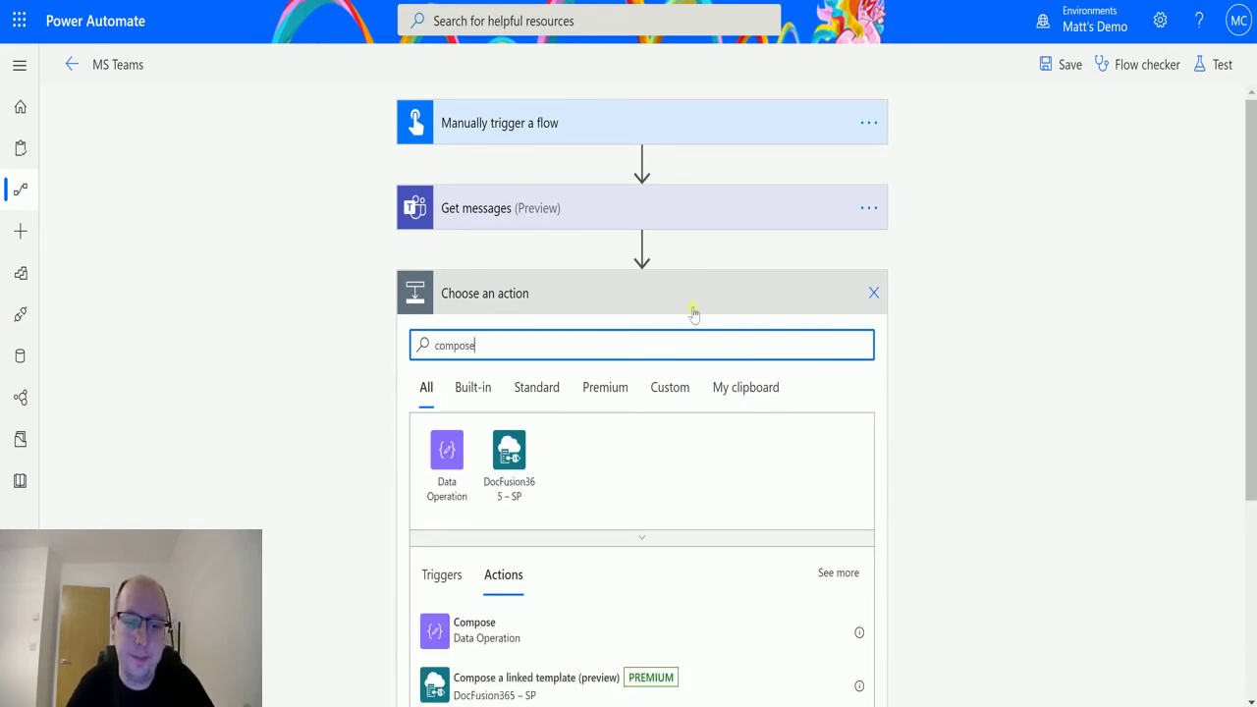
left_click(502, 623)
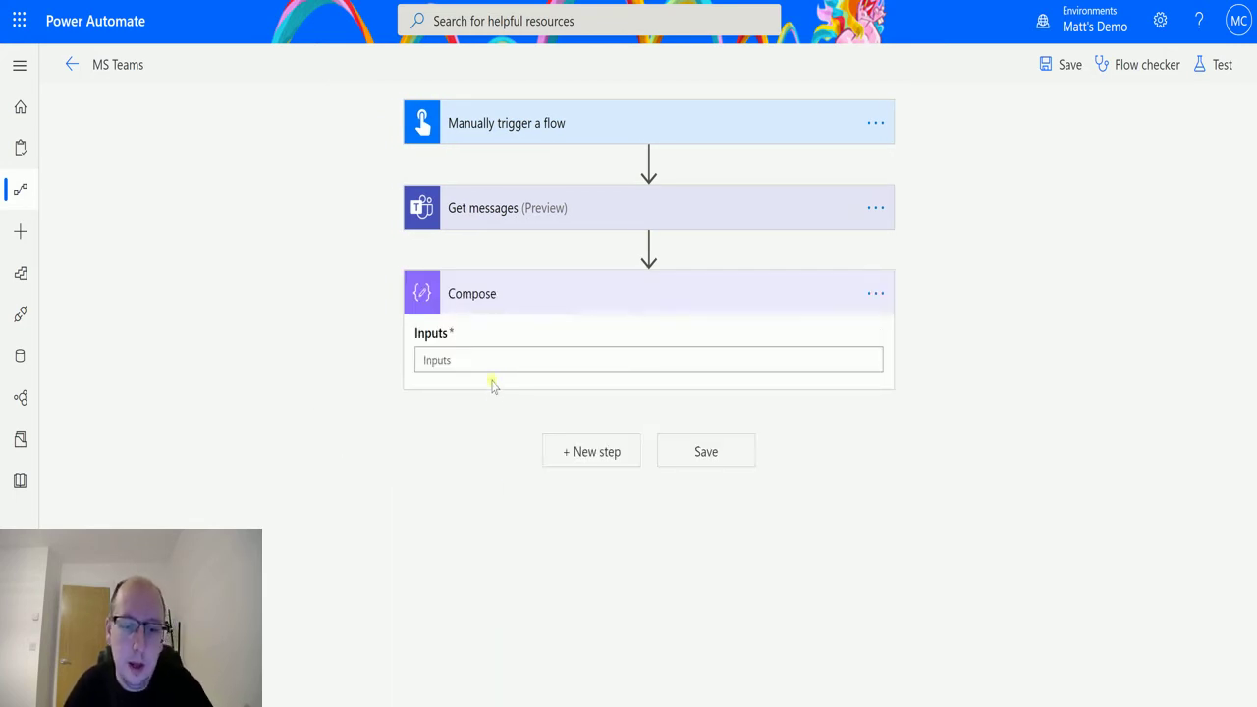
Step: Set the Compose input to Message body, wrapping it in Apply to each over Message List
left_click(558, 362)
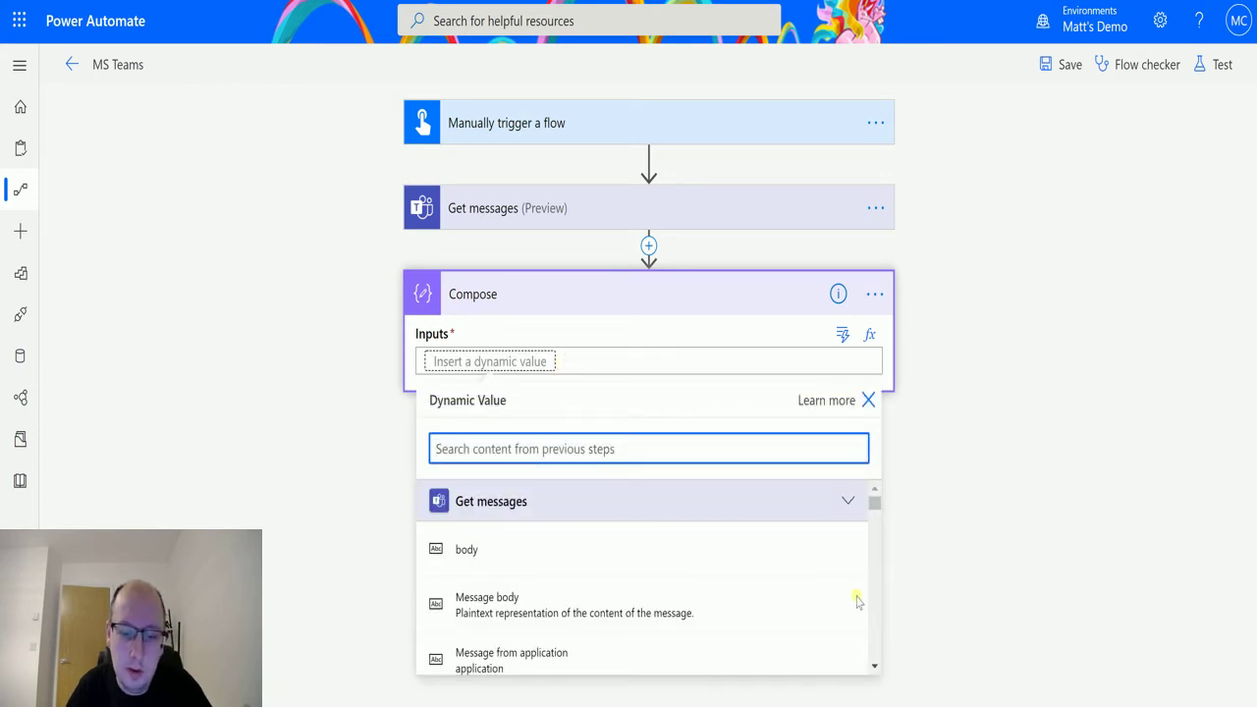
left_click(873, 667)
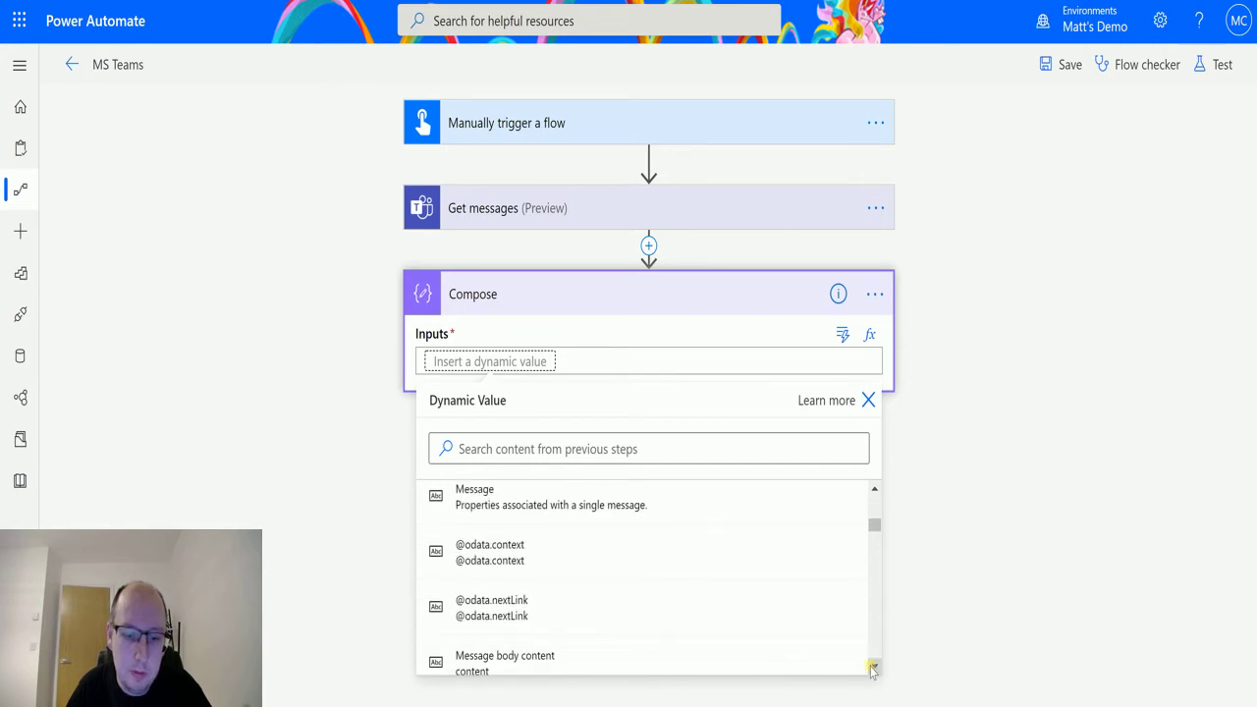
left_click(873, 667)
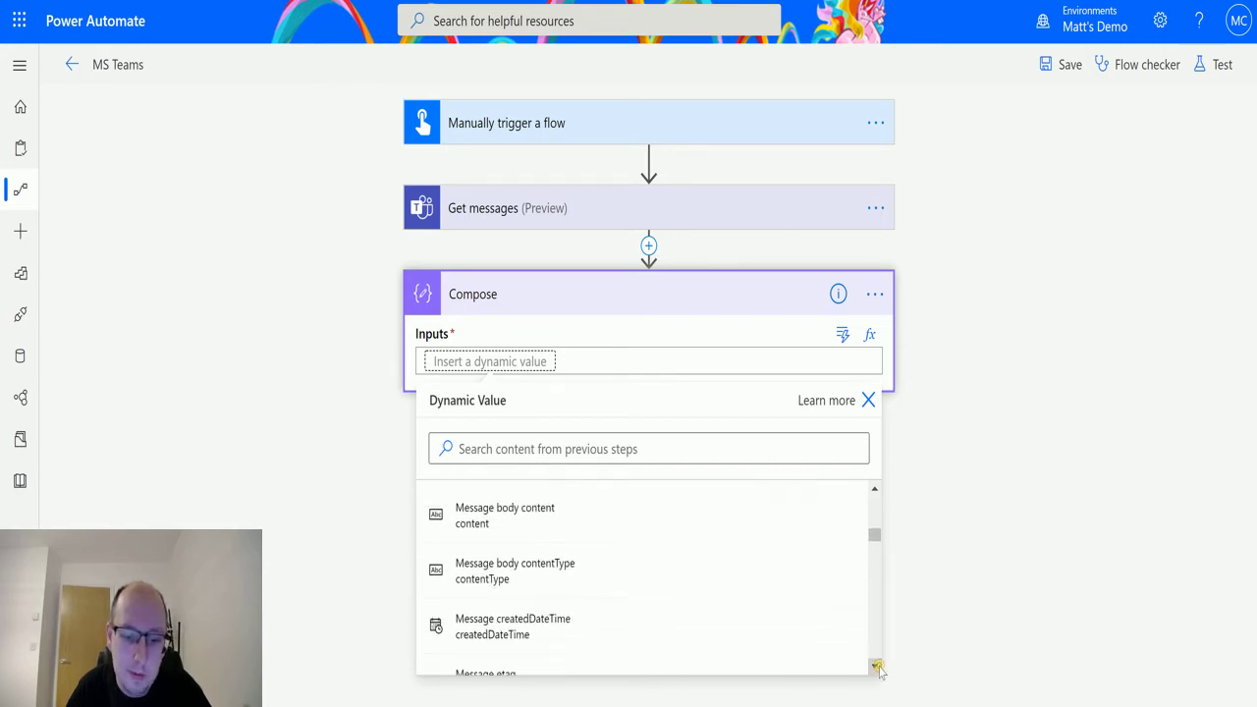
left_click(874, 667)
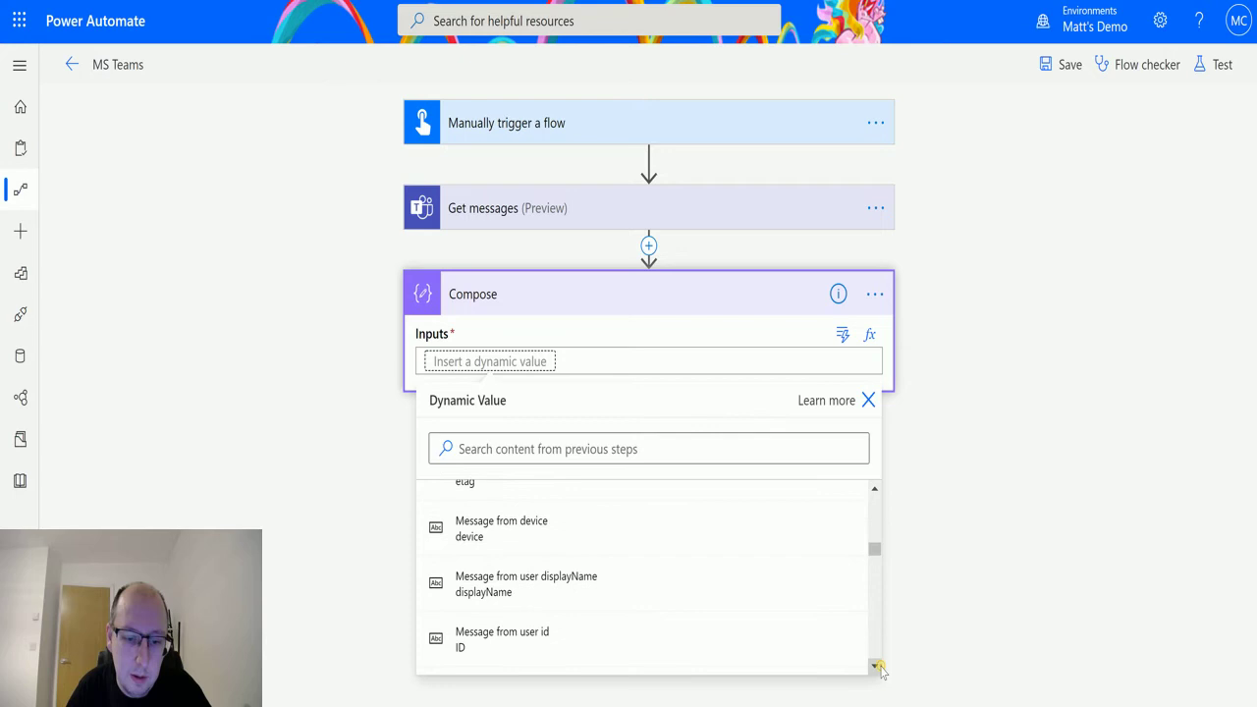
left_click(873, 667)
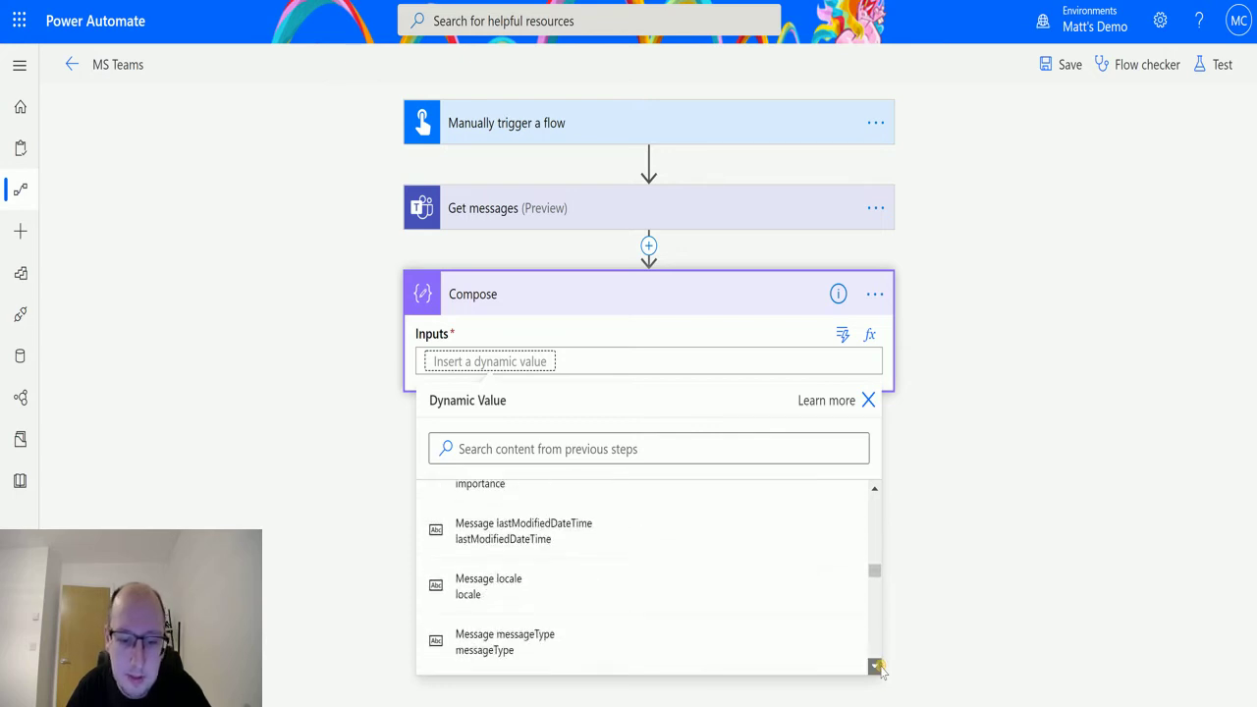
left_click_drag(880, 587, 887, 489)
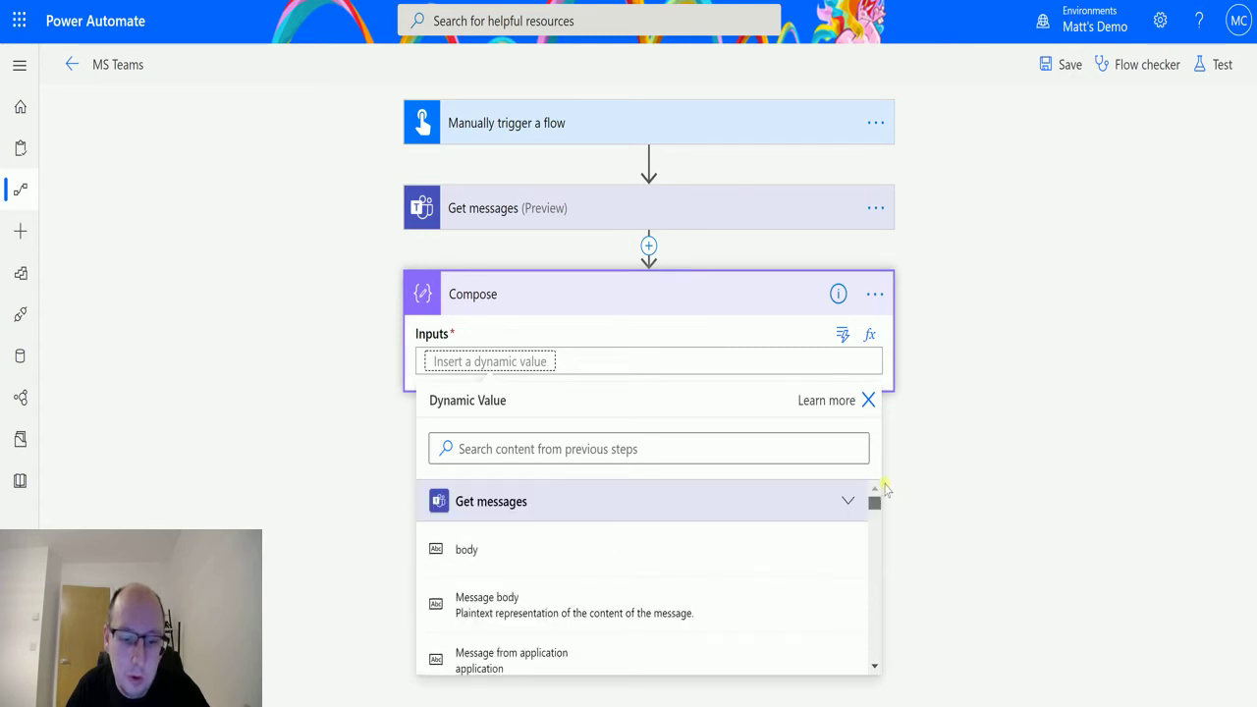
scroll(887, 489, "down", 2)
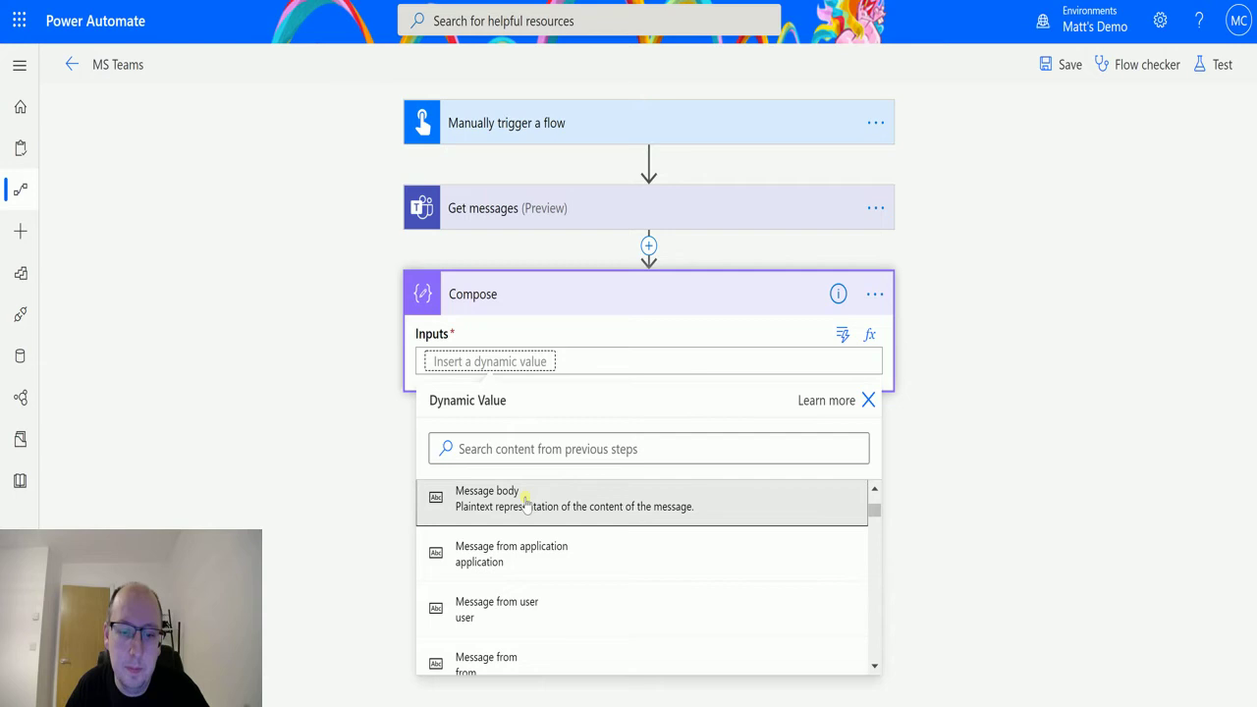
left_click(525, 502)
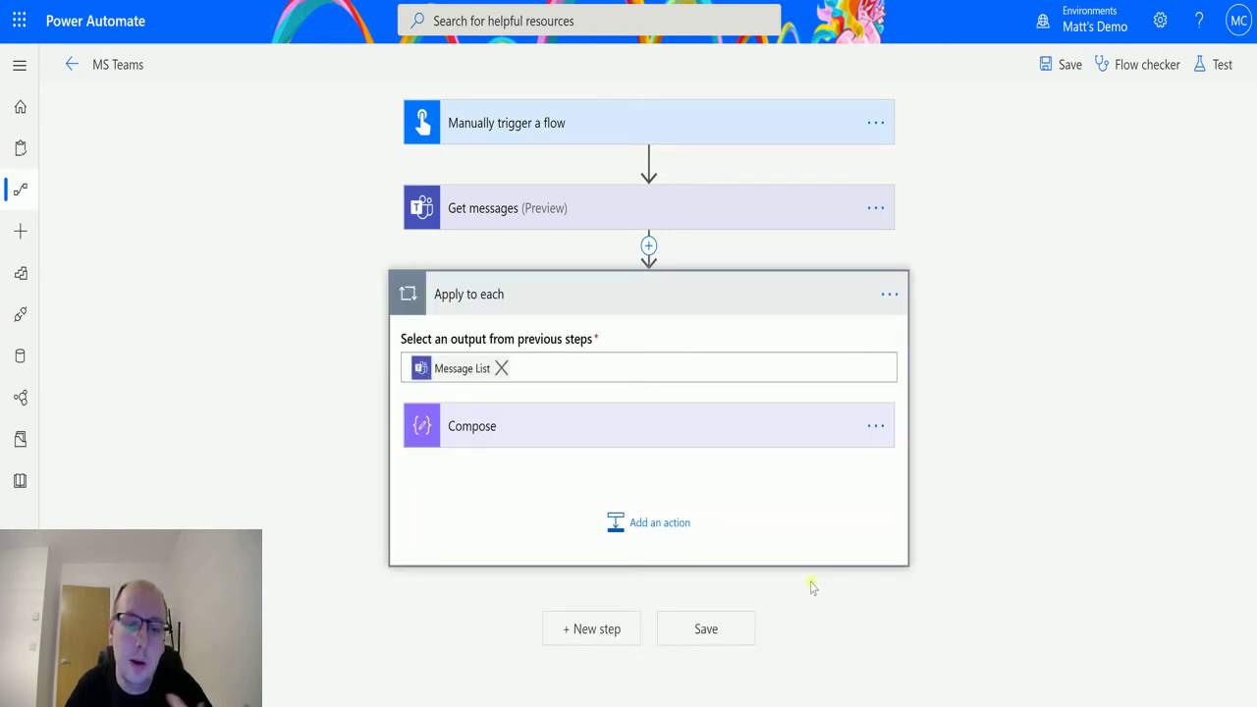
left_click(521, 442)
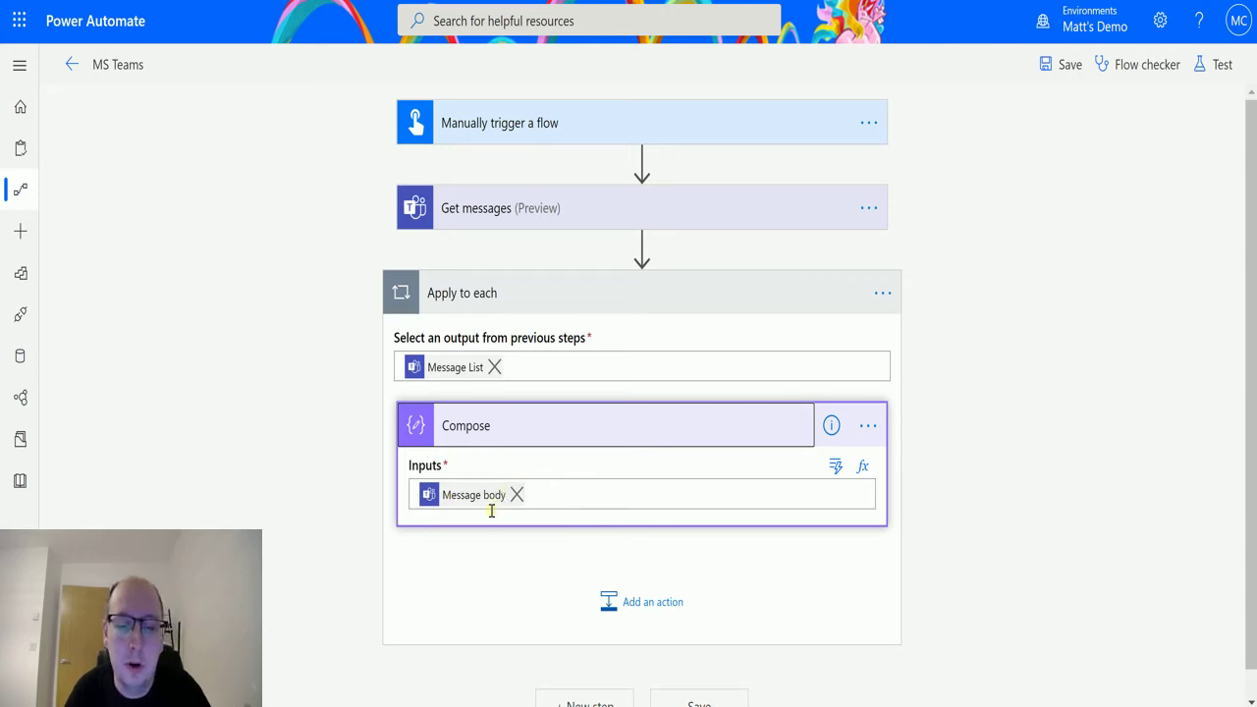
mouse_move(479, 503)
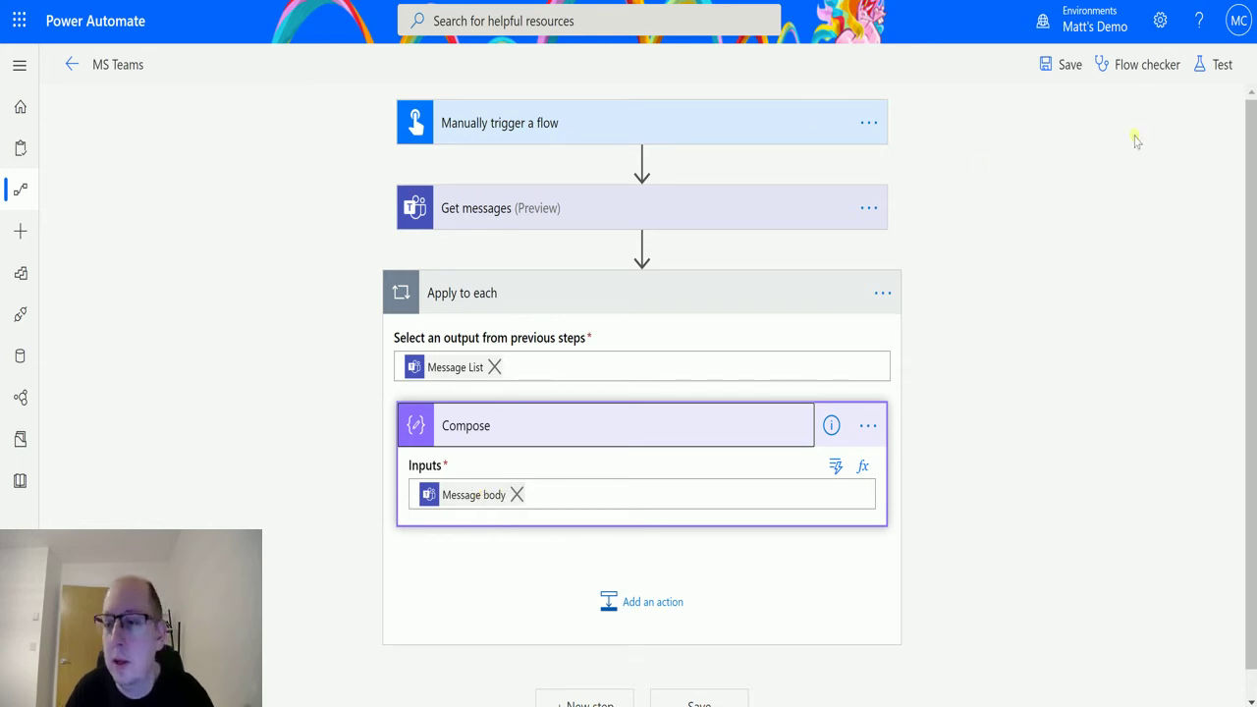
Step: Save the flow and start a manual test run with Run flow
left_click(1218, 66)
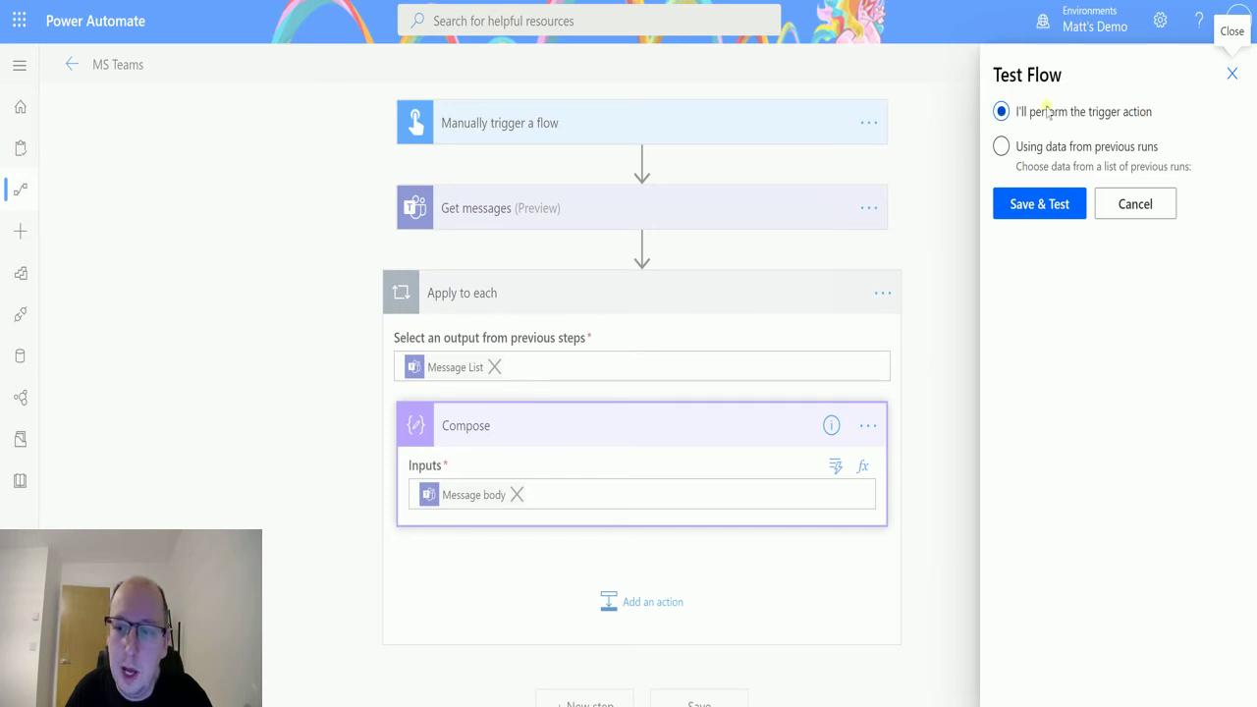
left_click(1008, 195)
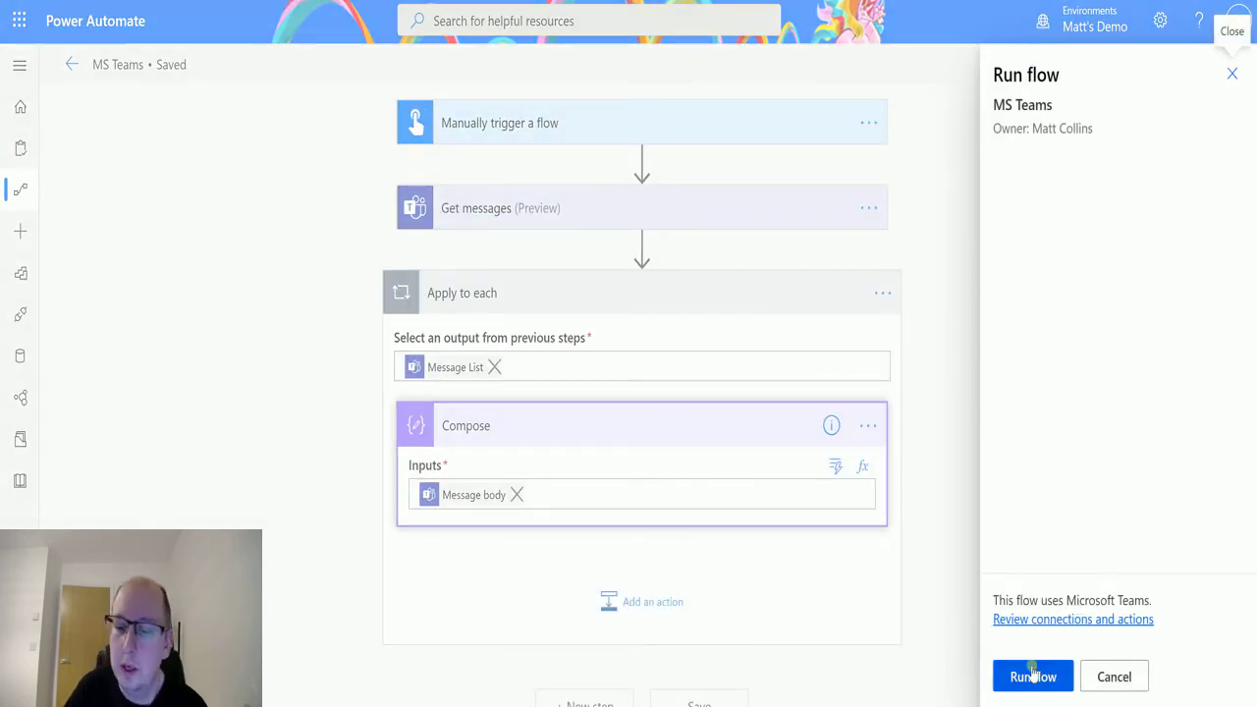
left_click(1034, 677)
left_click(1039, 677)
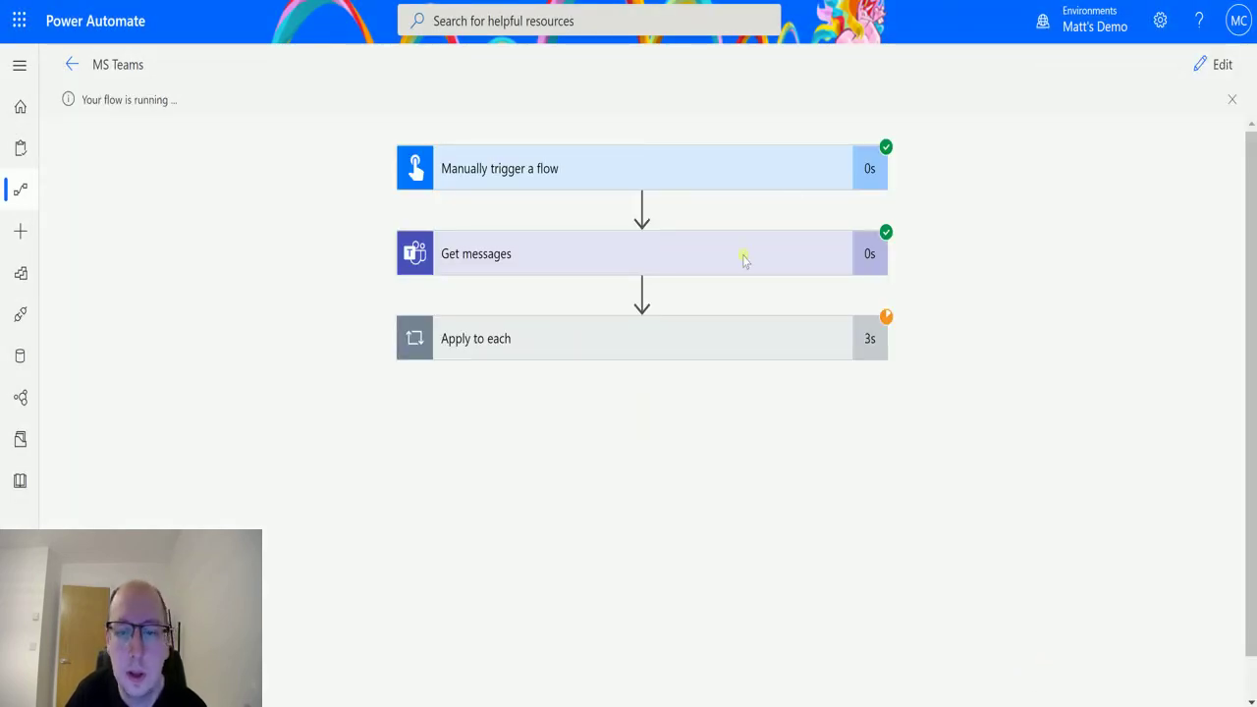
left_click(769, 251)
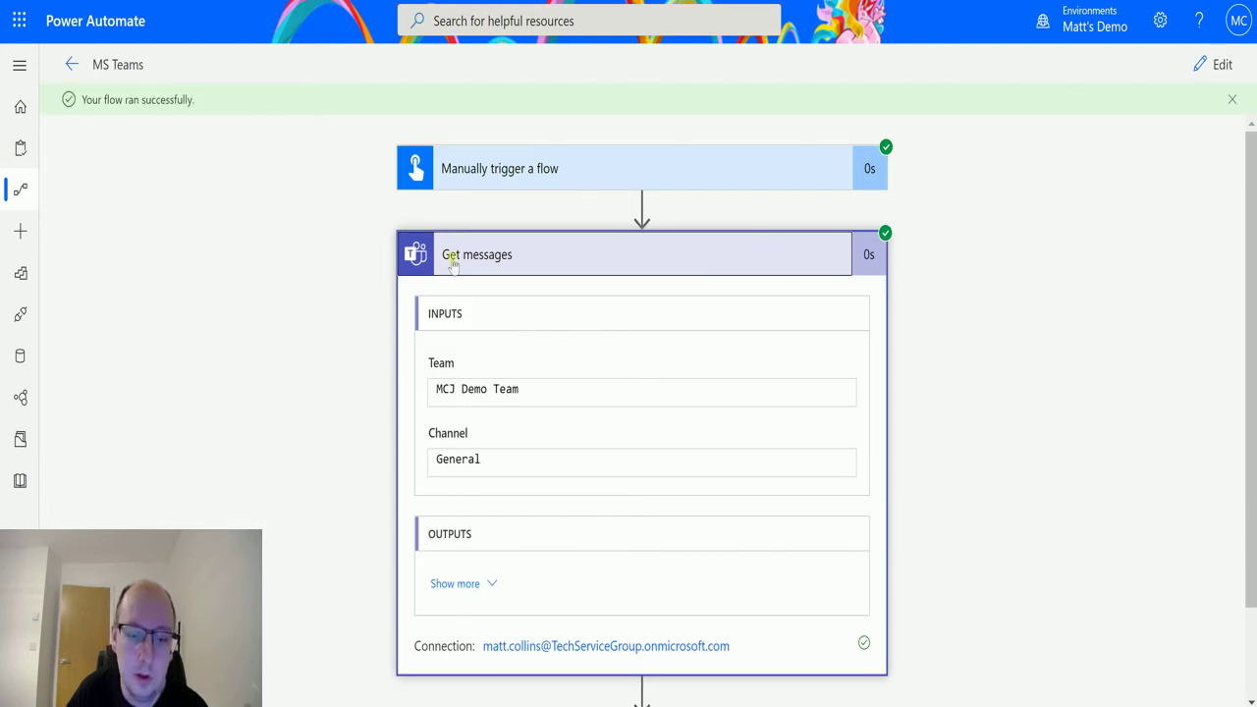
left_click(462, 586)
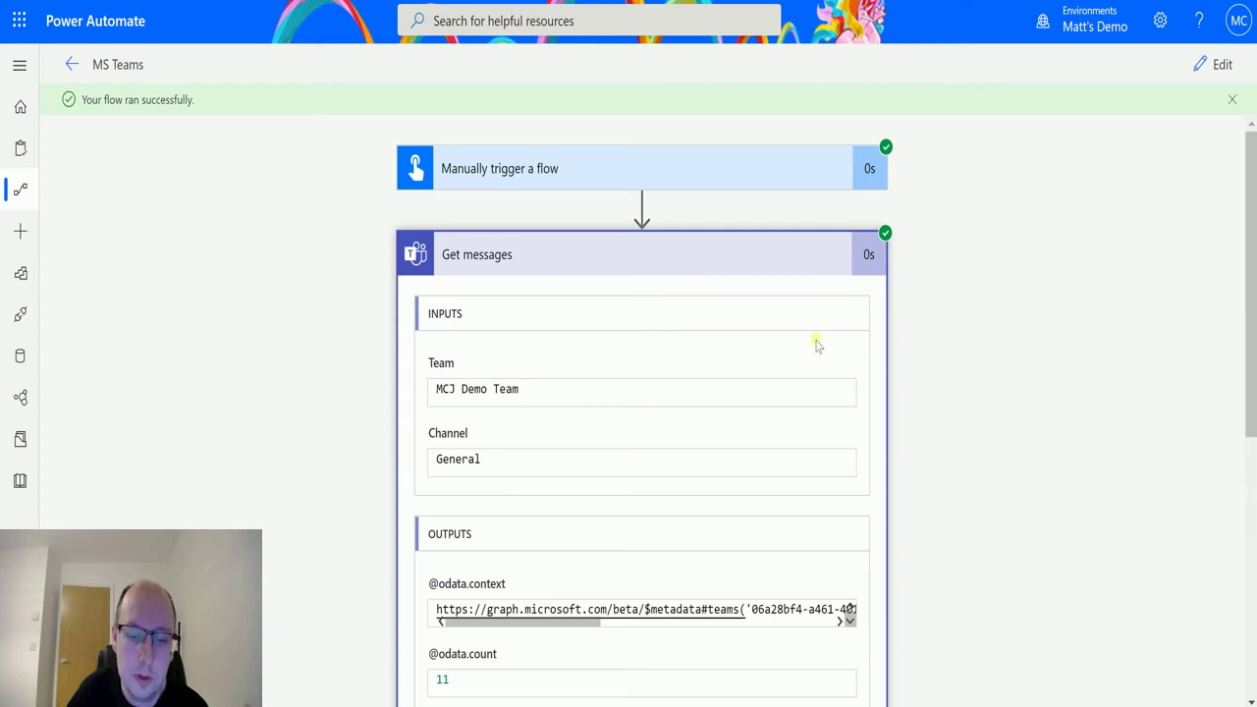
scroll(816, 340, "down", 2)
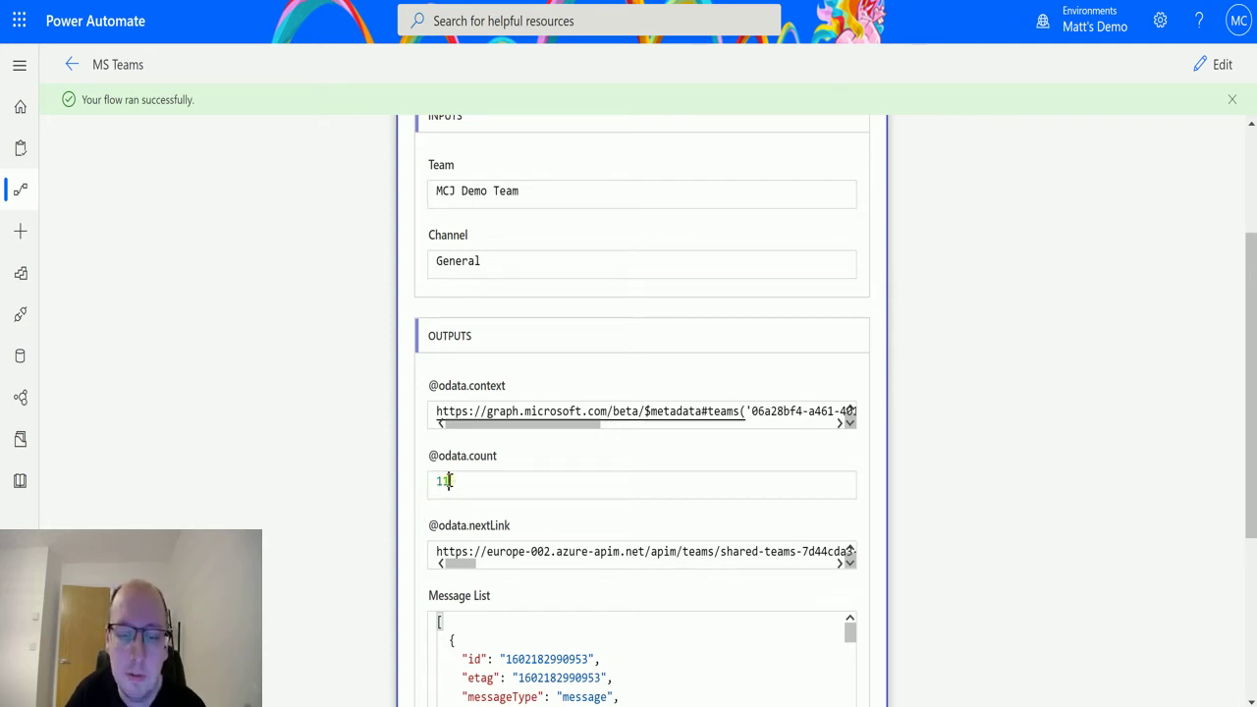
double_click(447, 480)
left_click(468, 494)
Step: Scroll through the Message List JSON output down to the Apply to each step
scroll(1012, 324, "down", 2)
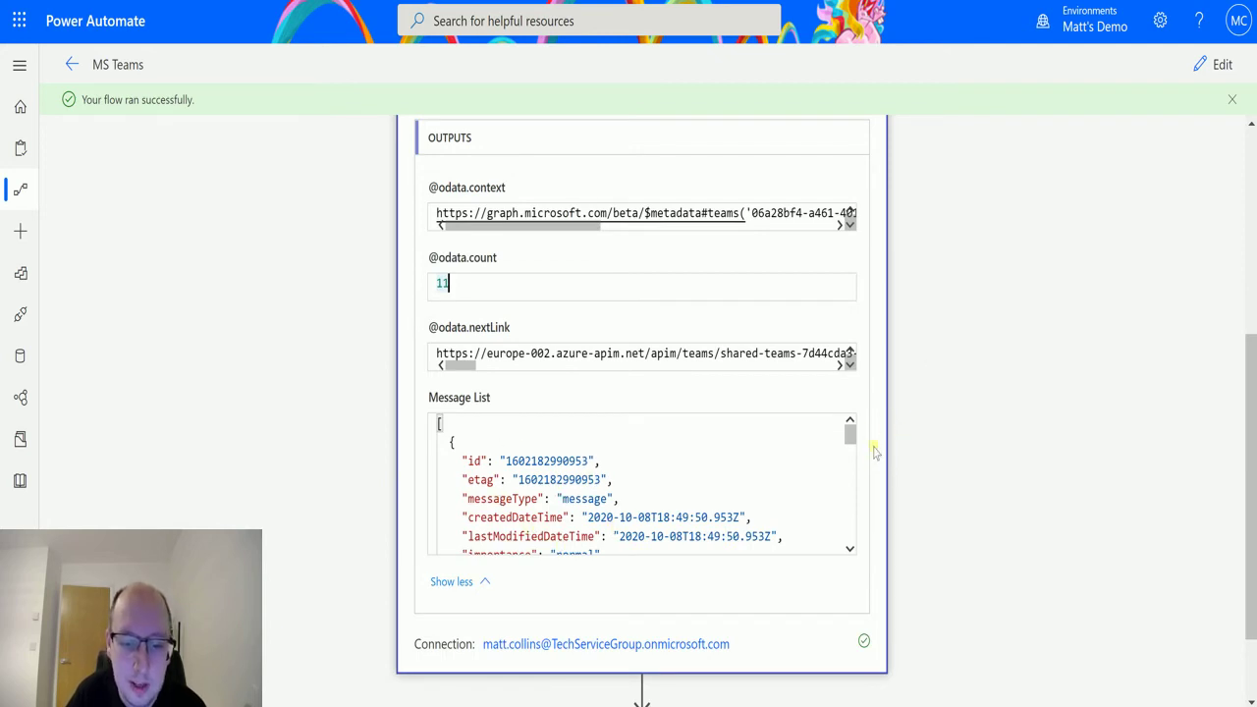
mouse_move(851, 438)
left_mouse_down()
mouse_move(853, 450)
mouse_move(851, 432)
left_mouse_up()
scroll(851, 550, "down", 2)
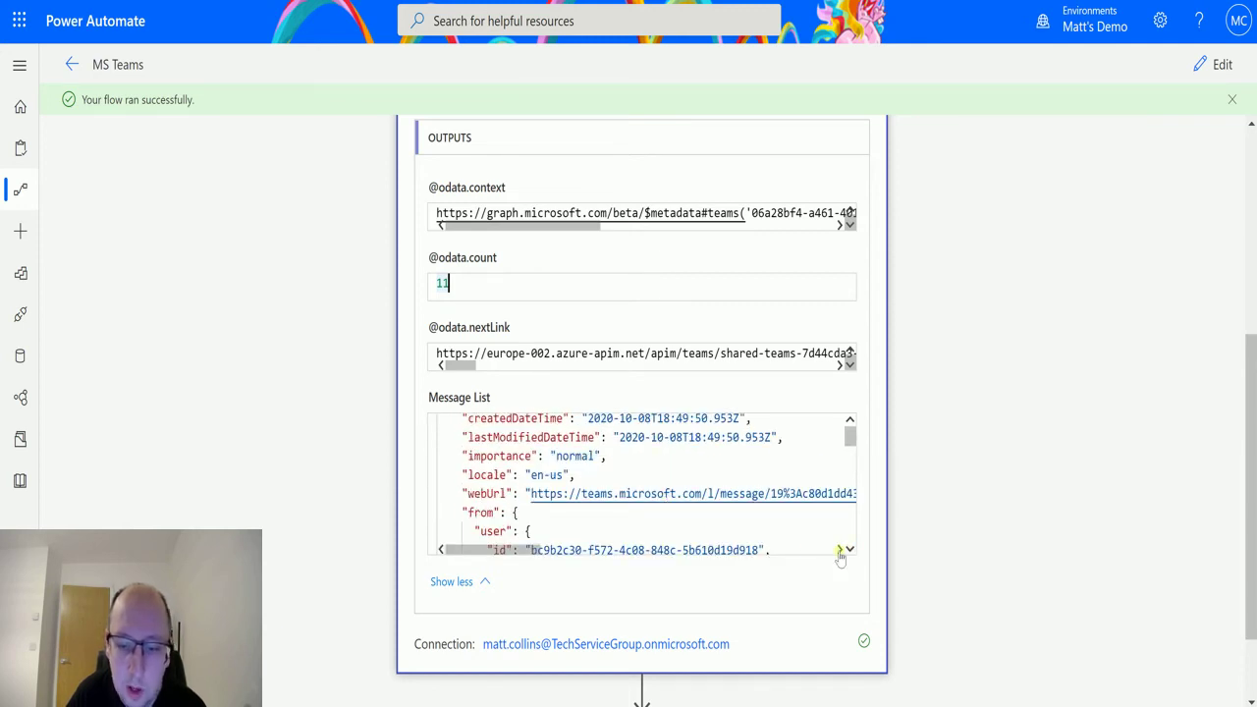
scroll(845, 548, "down", 2)
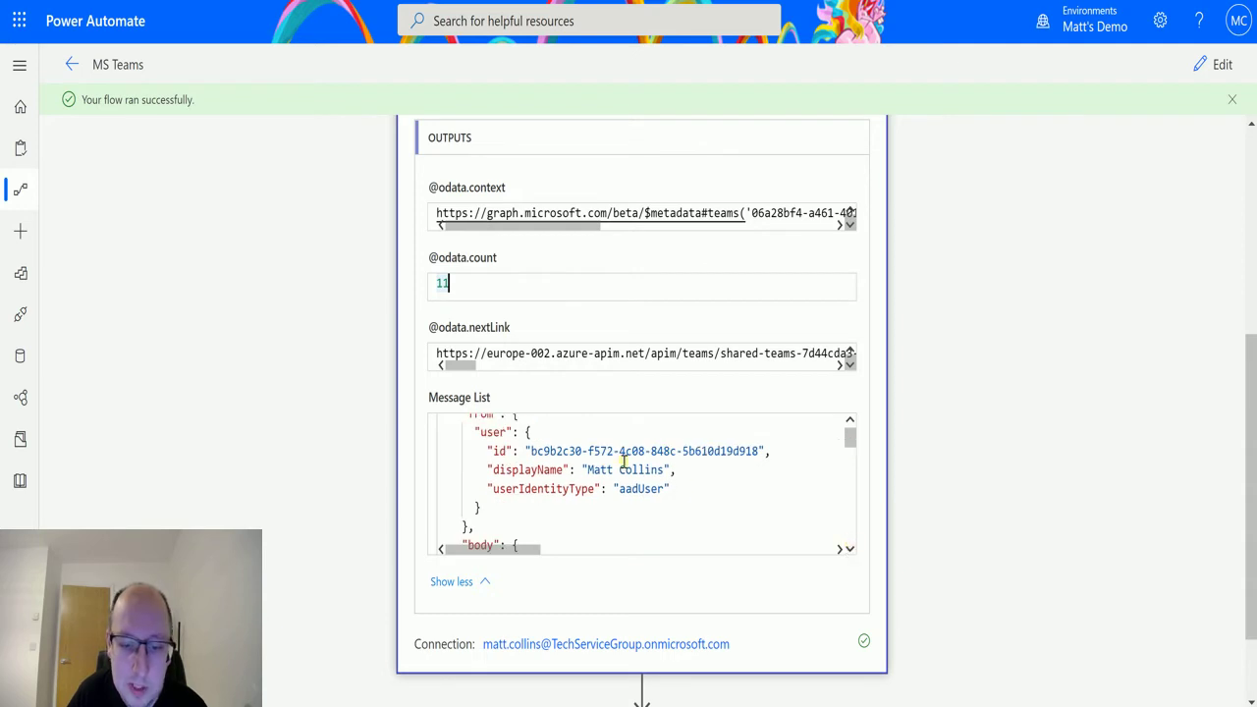
scroll(851, 551, "down", 3)
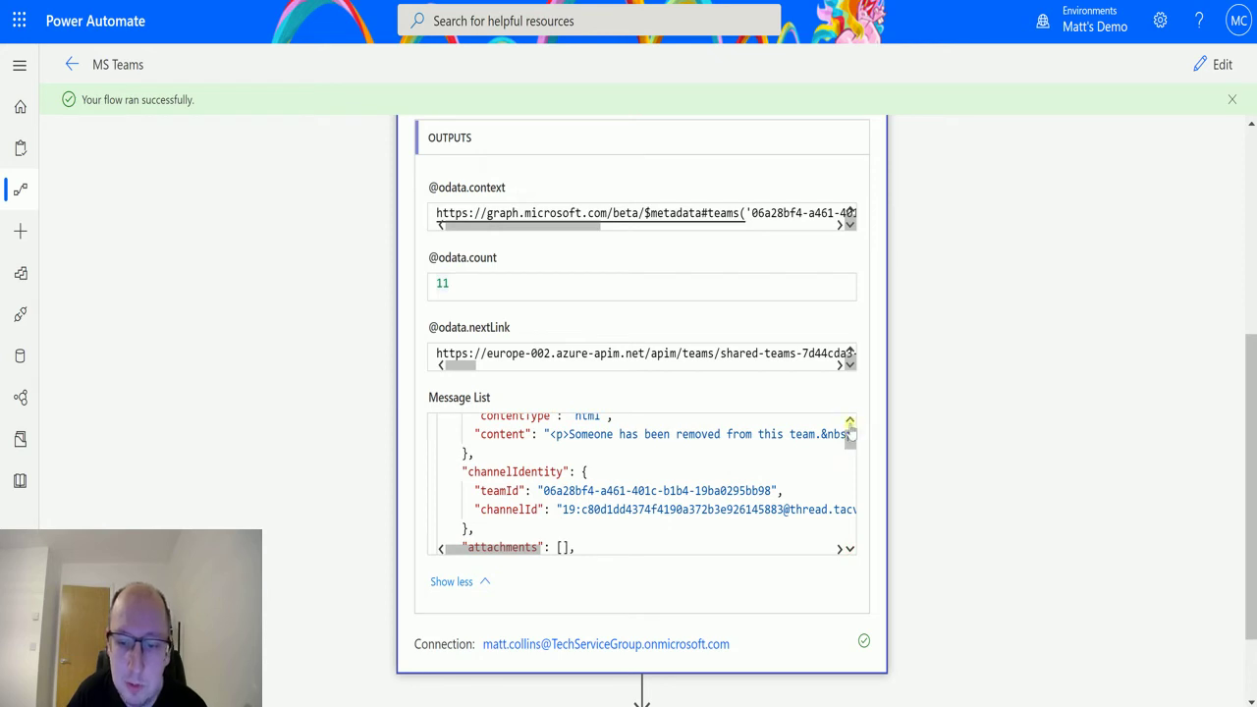
scroll(851, 552, "down", 1)
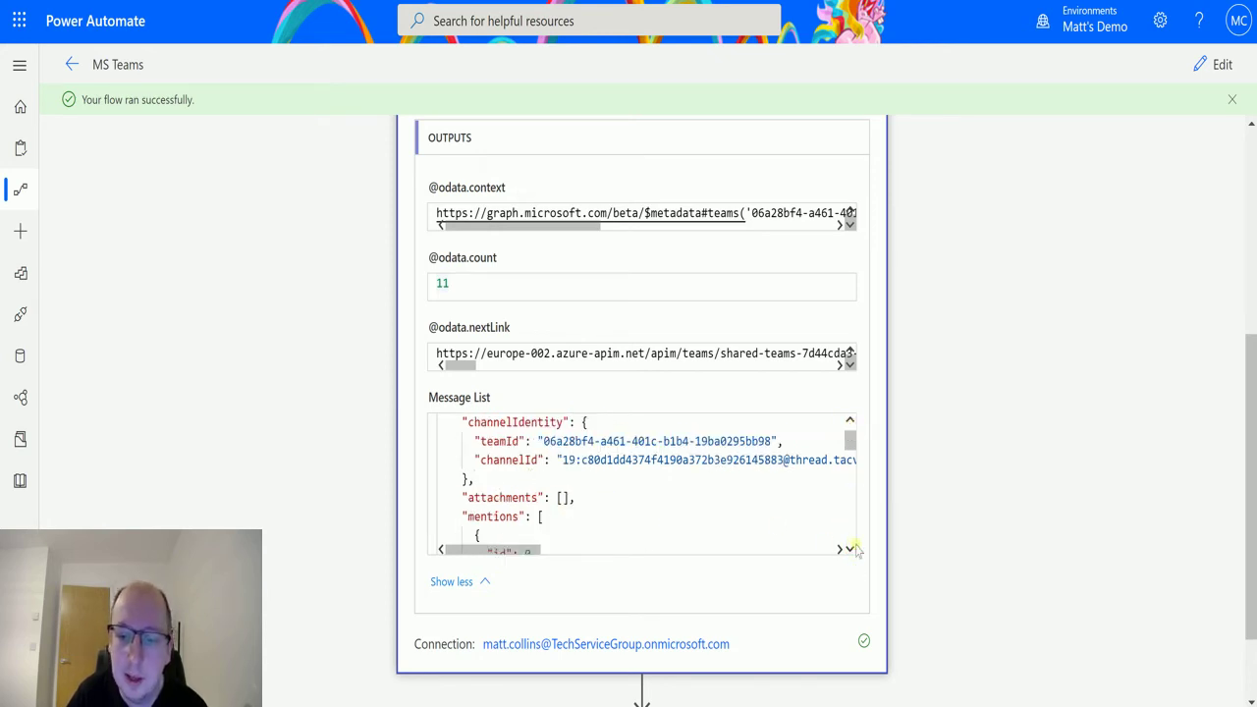
scroll(851, 556, "down", 2)
scroll(851, 556, "down", 3)
scroll(874, 365, "down", 1)
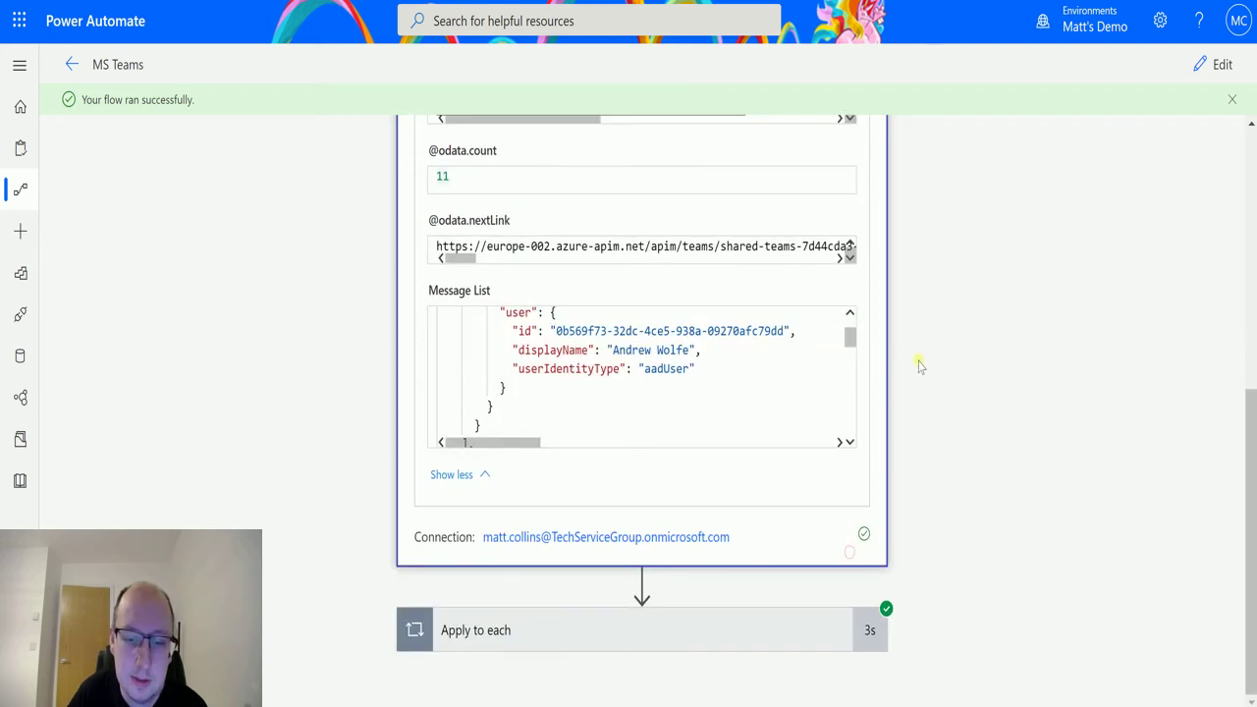
Step: Expand Apply to each and the Compose step's inputs and outputs for iteration 1
left_click(639, 633)
scroll(896, 427, "down", 1)
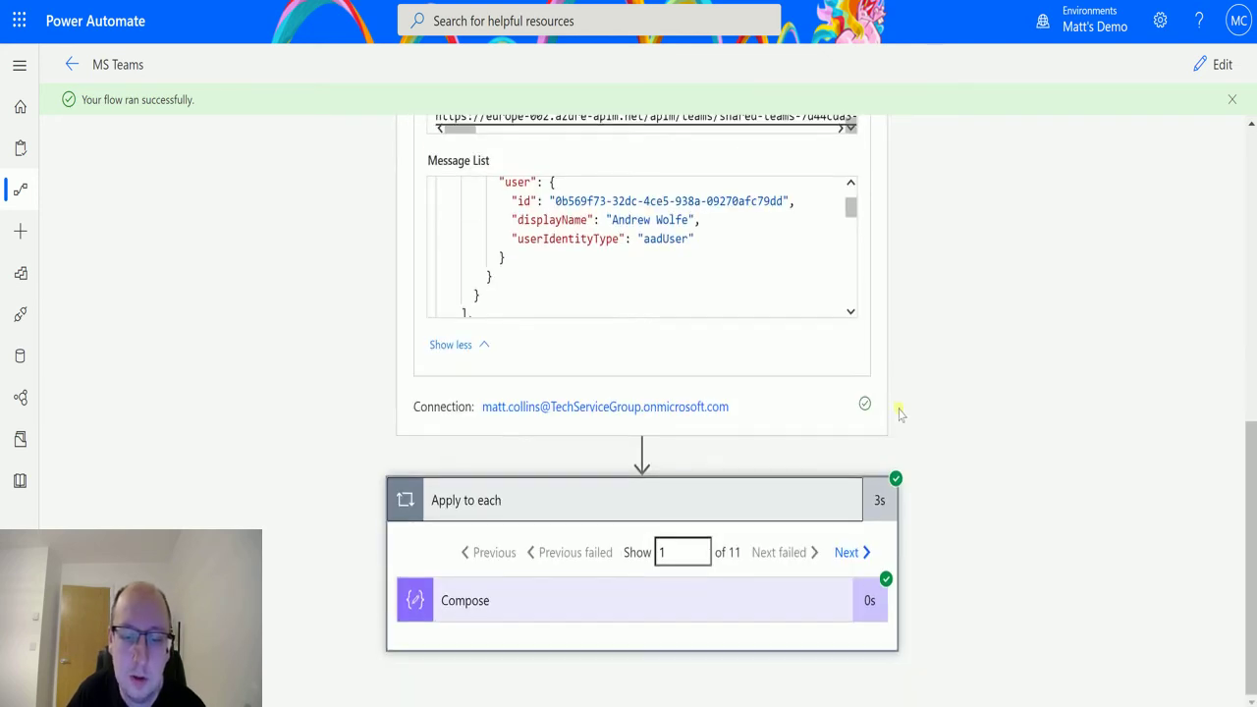
left_click(632, 597)
scroll(913, 373, "down", 3)
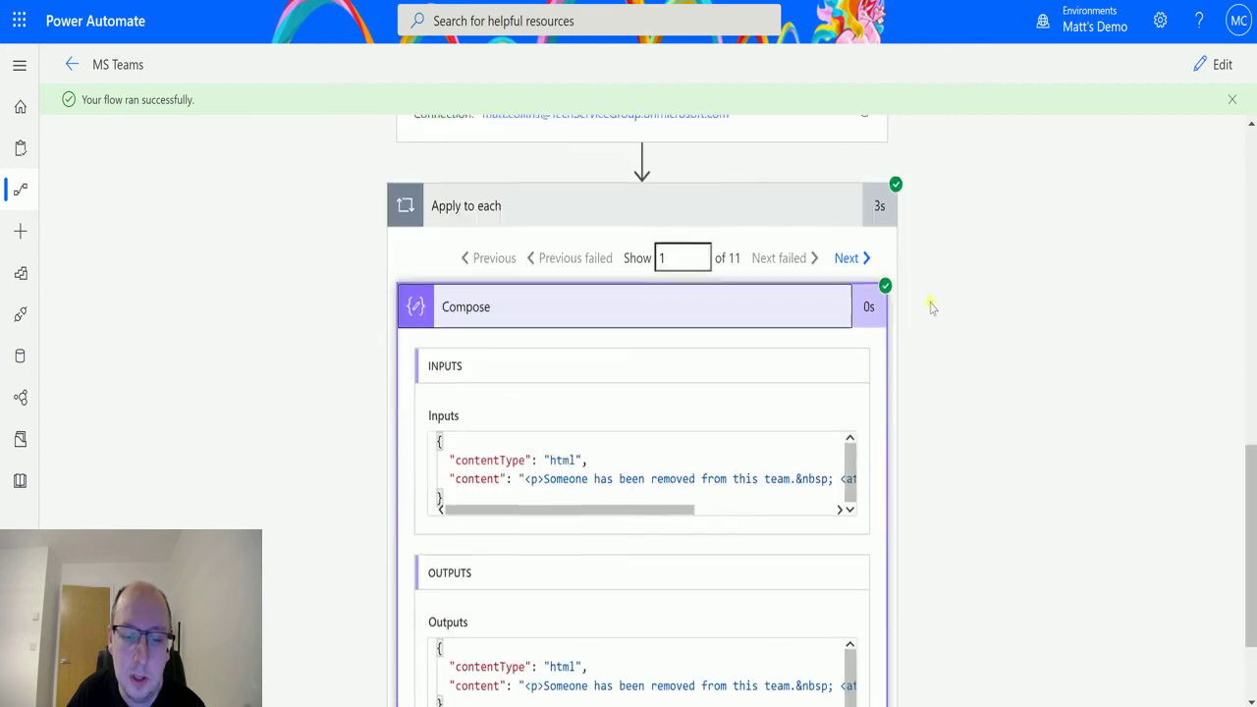
scroll(923, 275, "down", 1)
scroll(800, 381, "up", 2)
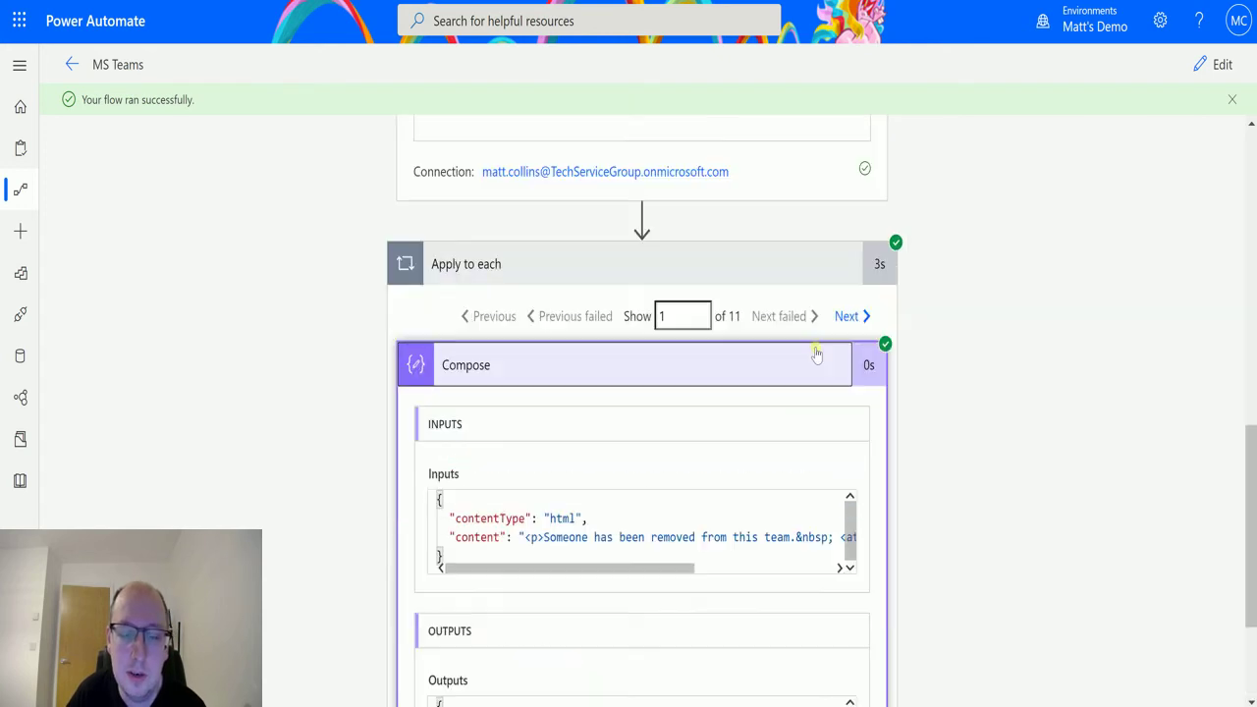
scroll(815, 354, "down", 1)
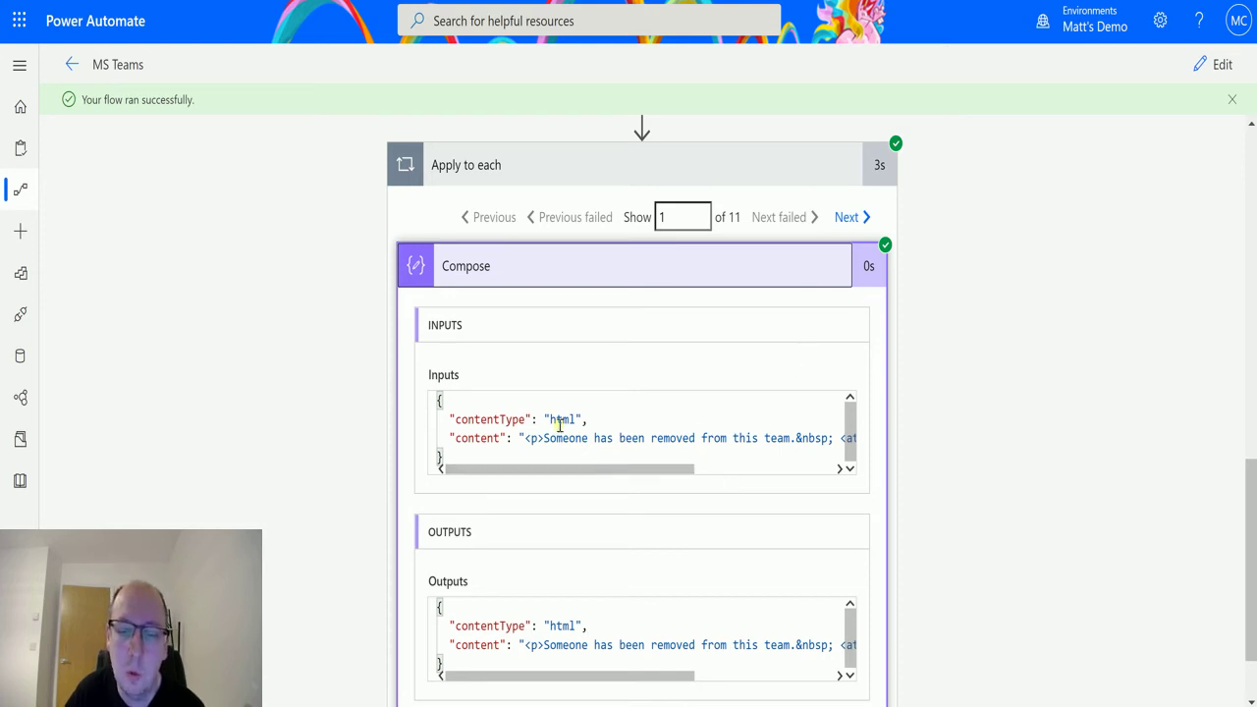
Step: Read iteration 1's team-removal notice in the Inputs line, then advance to iteration 2
left_click_drag(541, 439, 736, 439)
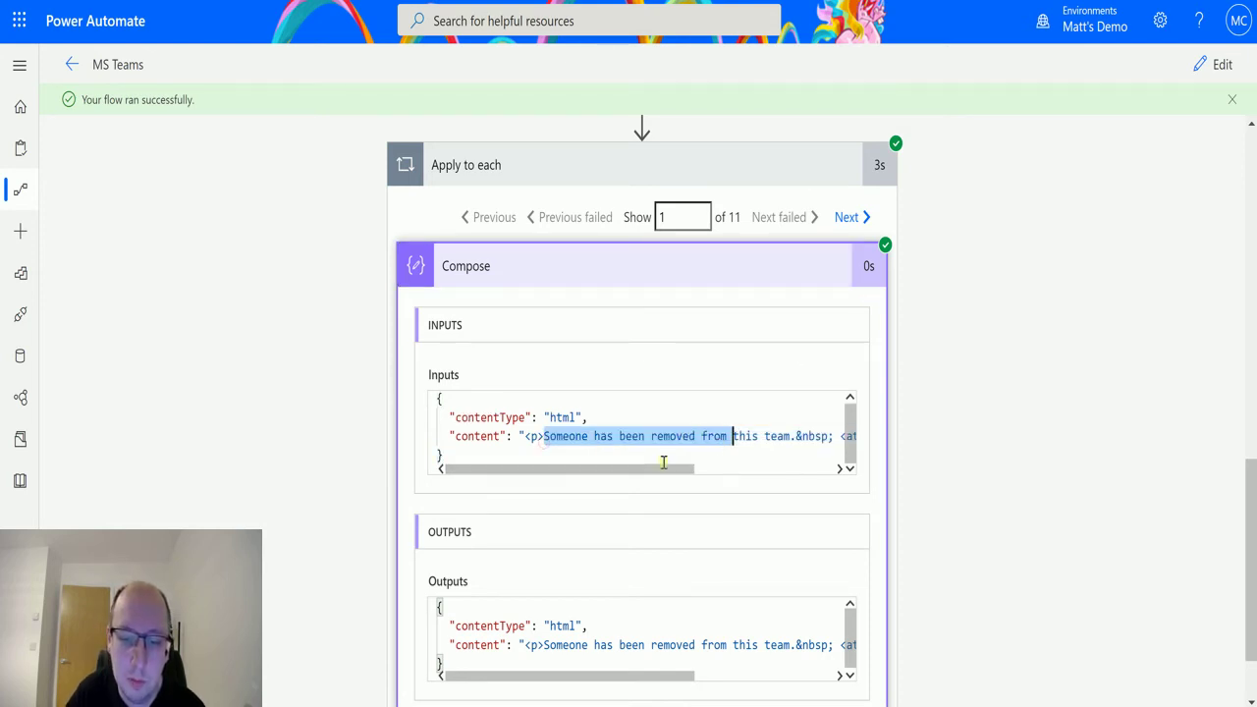
left_click_drag(658, 470, 788, 491)
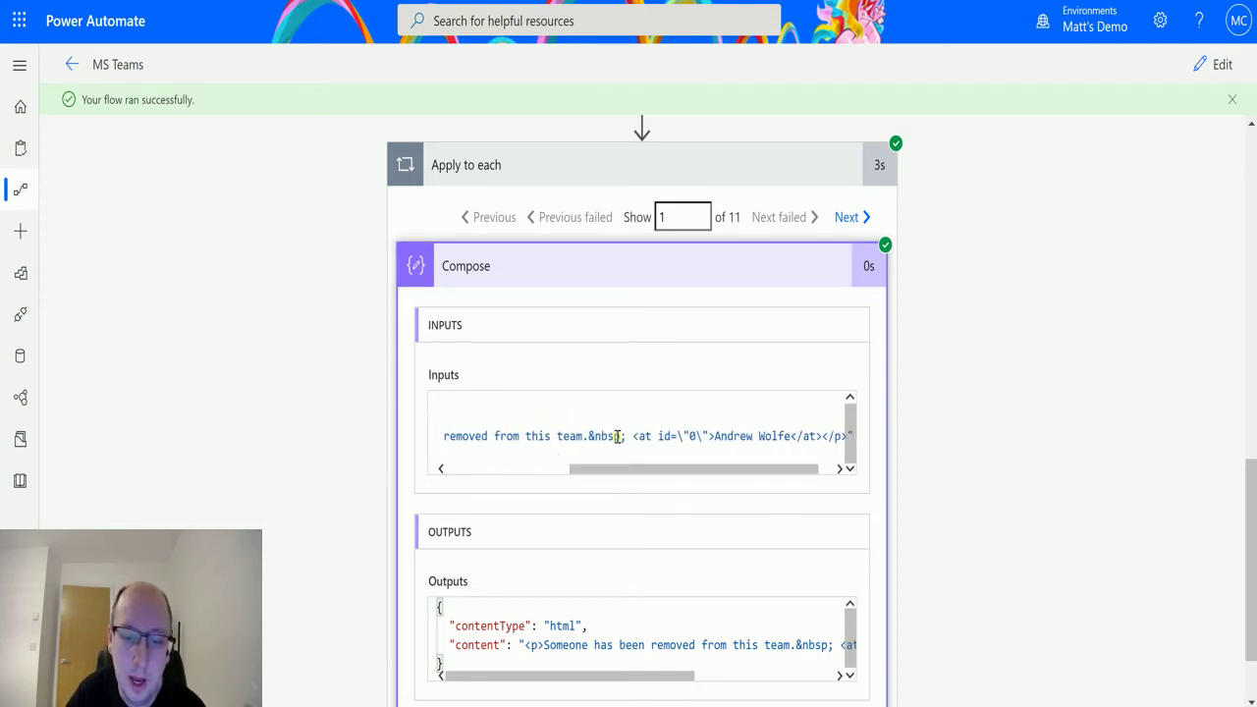
left_click_drag(618, 462, 748, 488)
left_click_drag(696, 470, 649, 471)
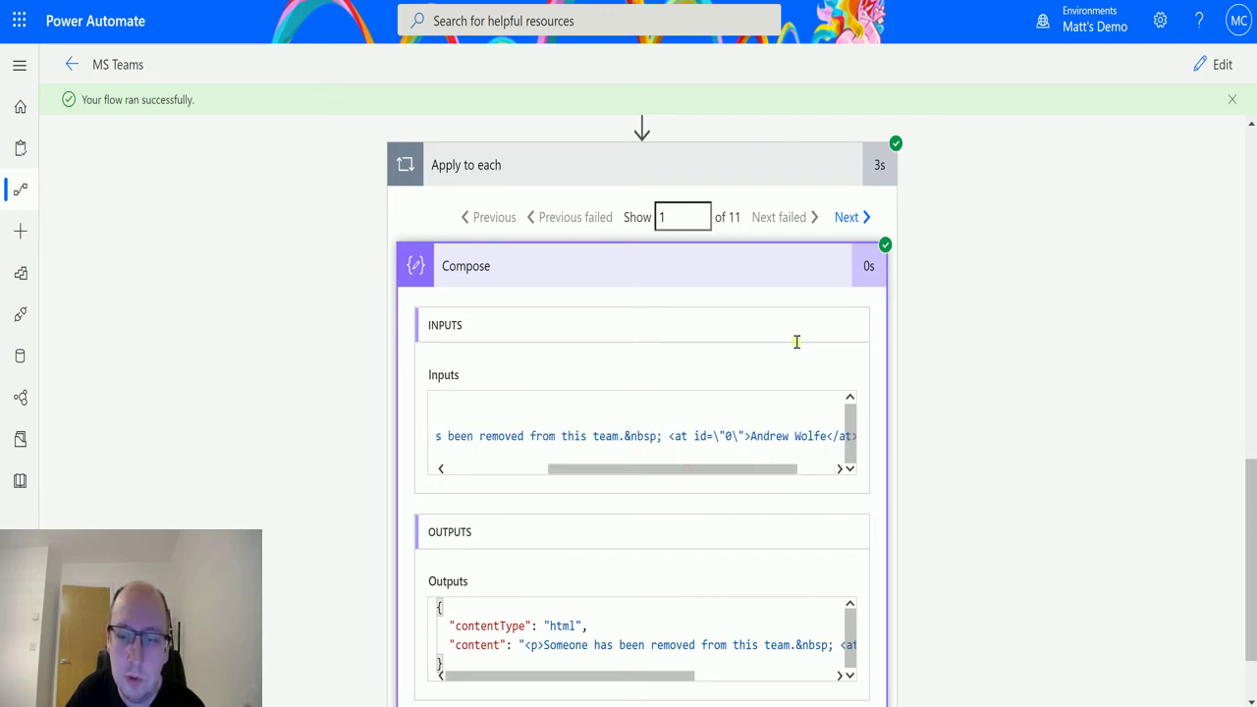
left_click(863, 218)
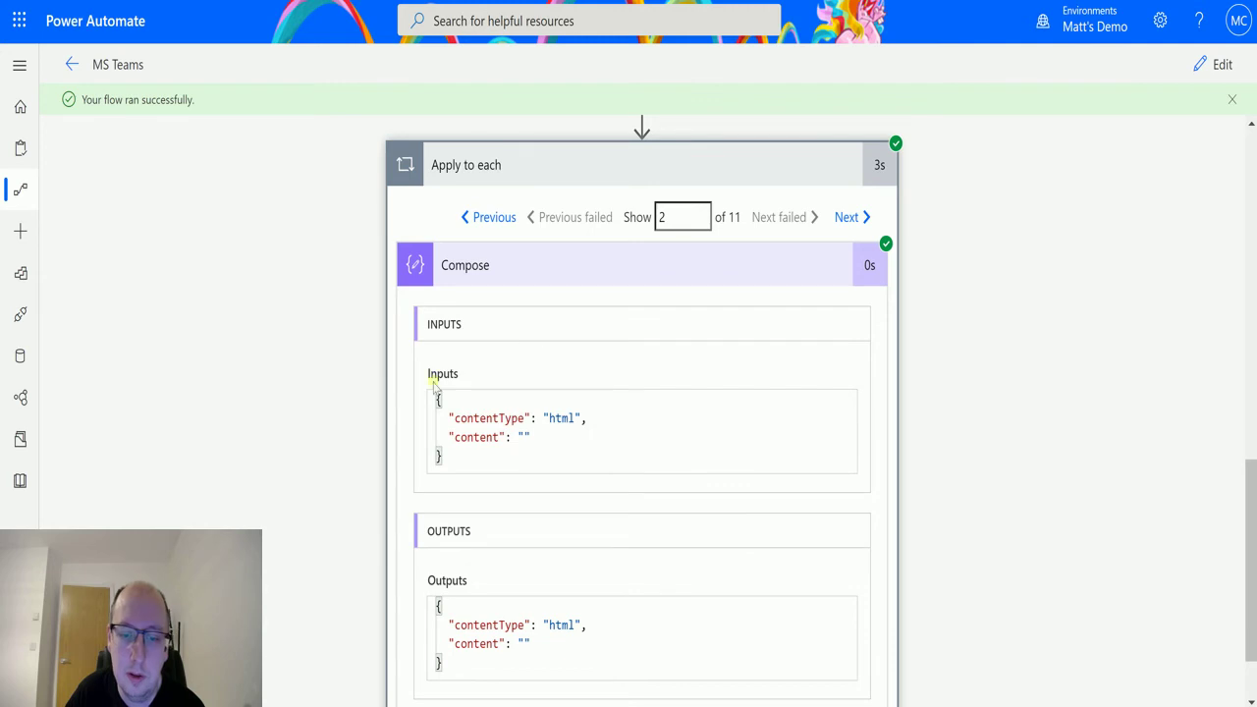
Step: Step the loop to iteration 6, 'Hi There, this is a new channel message.', then switch to Teams
scroll(662, 379, "up", 1)
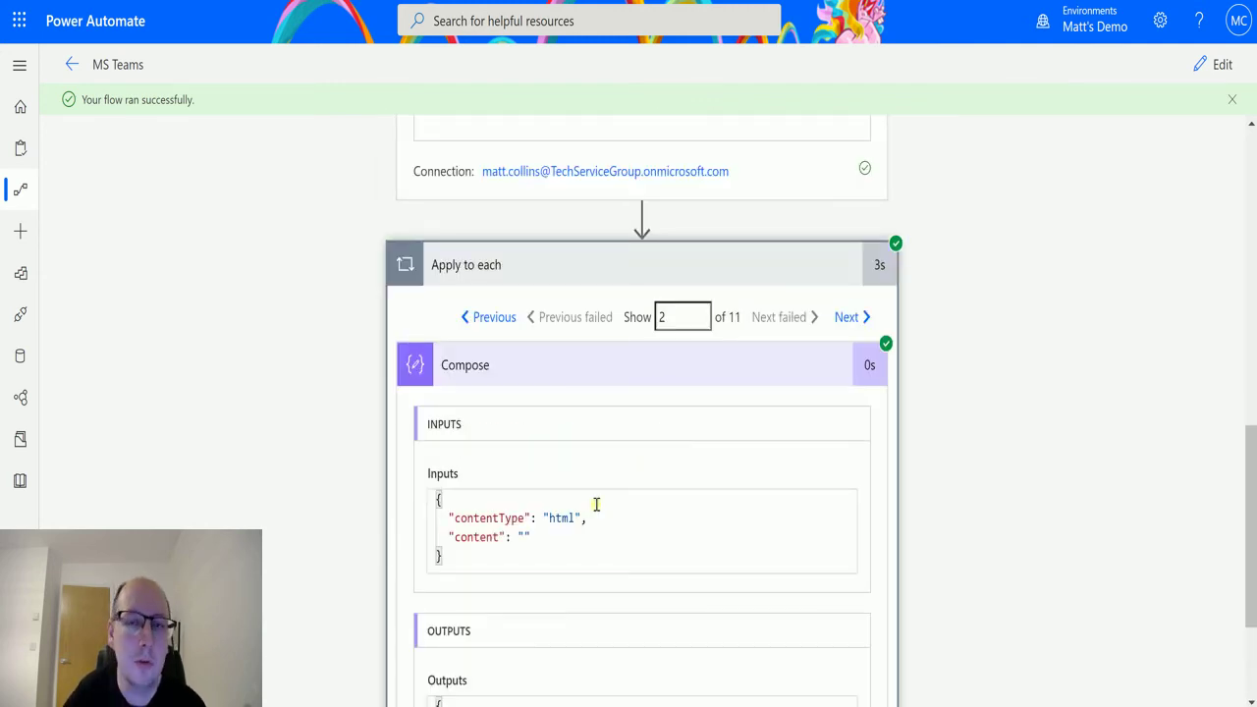
left_click(856, 317)
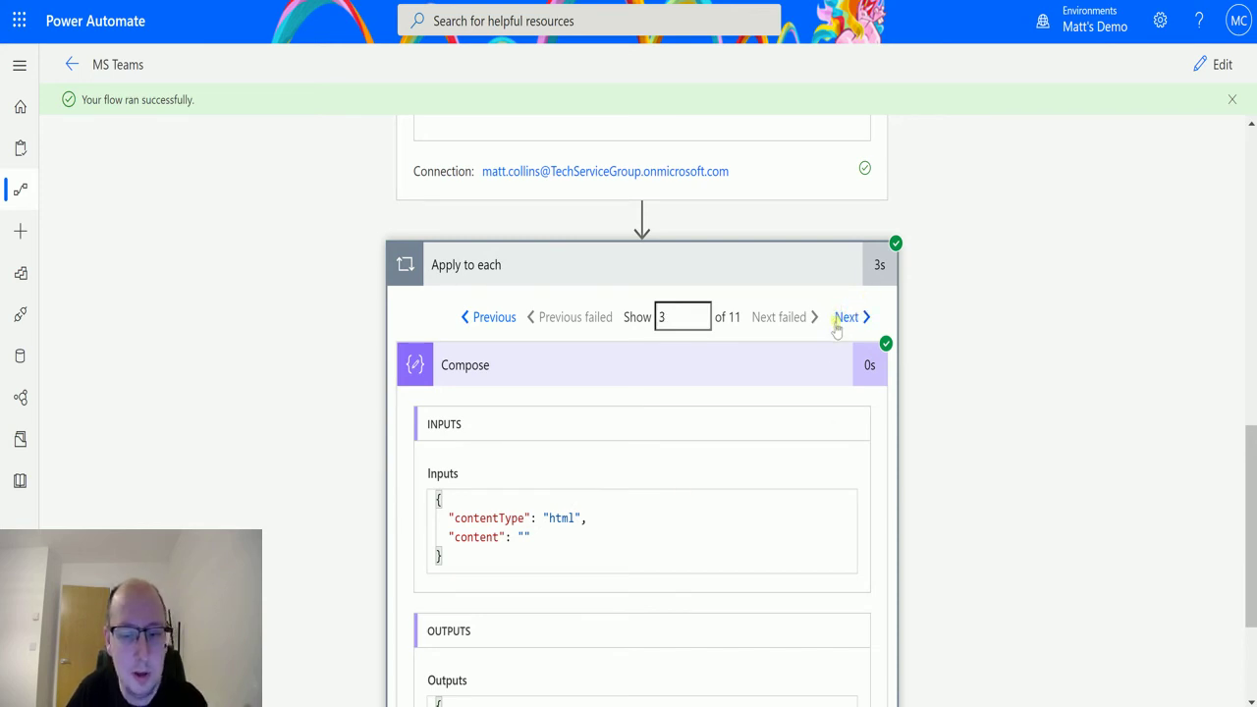
left_click(847, 317)
left_click(858, 329)
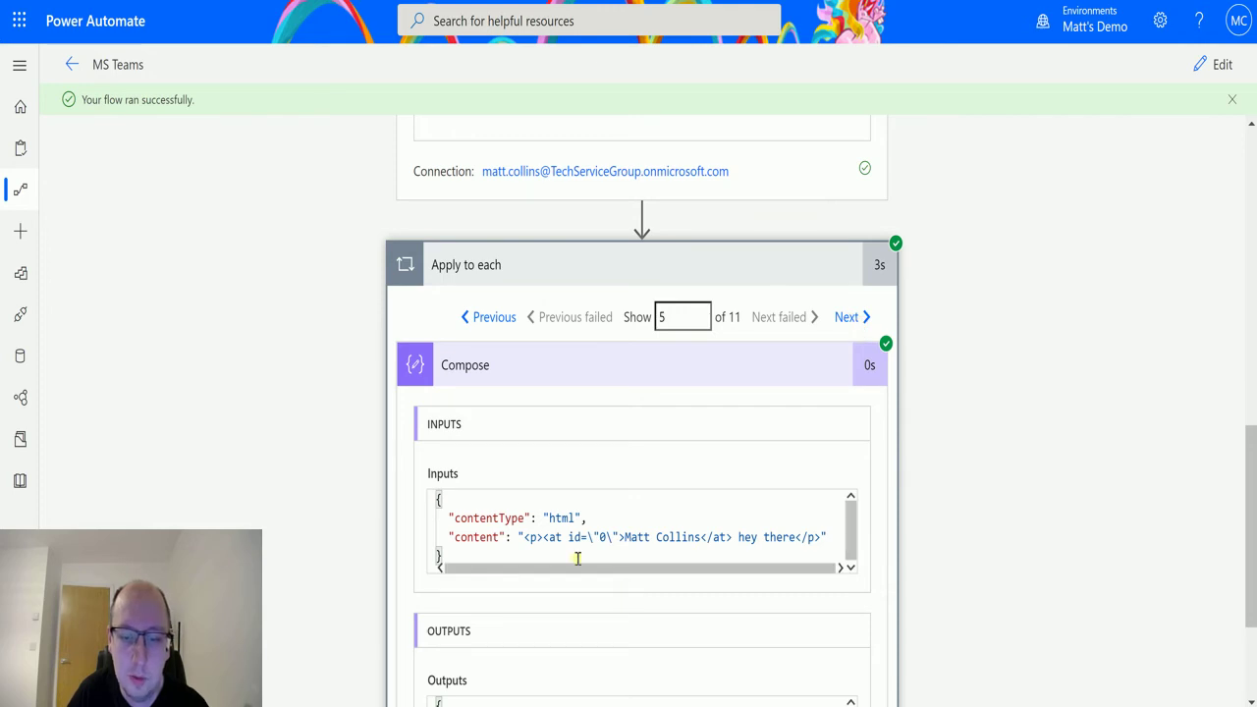
left_click(670, 542)
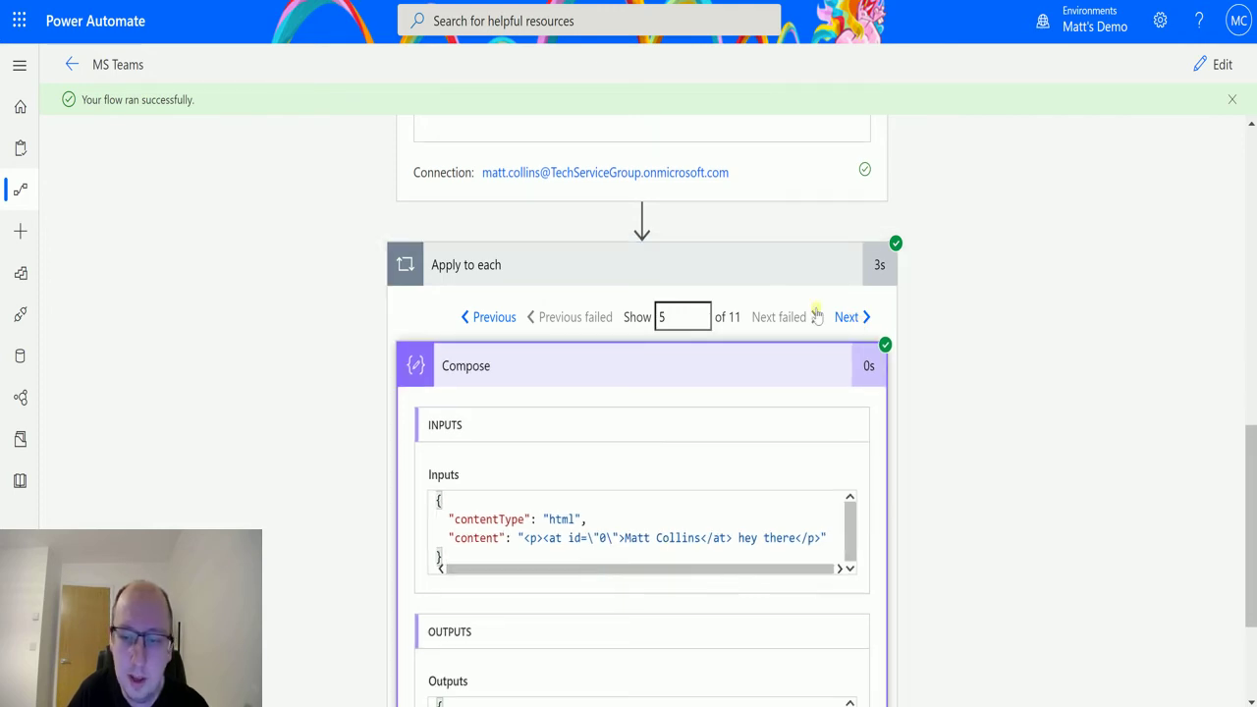
left_click(847, 318)
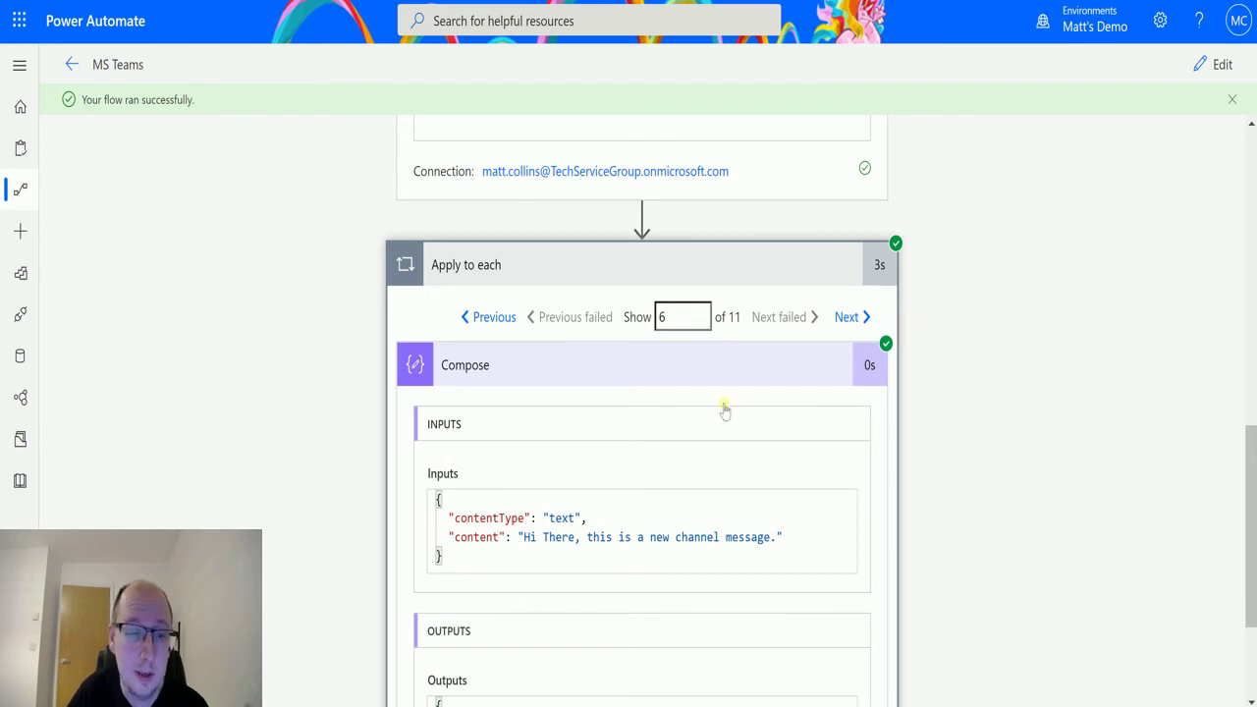
key("alt+Tab")
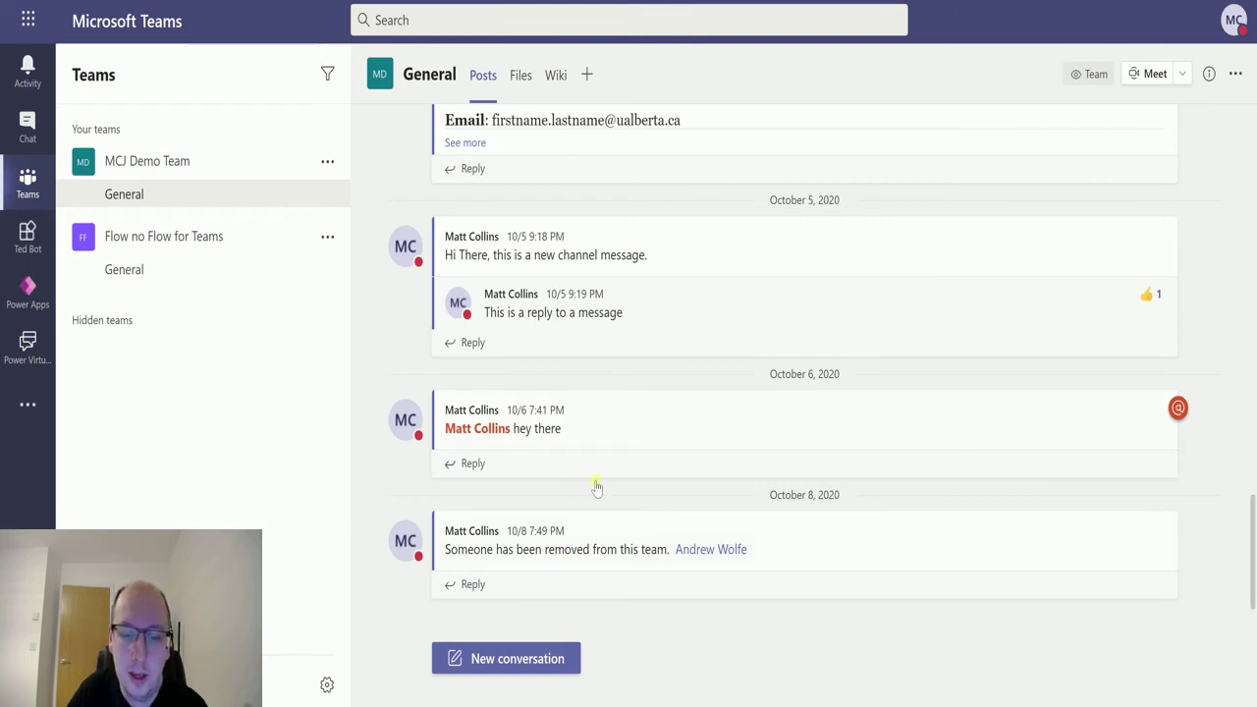
Step: Scroll up the General channel past the posts to the earlier 'Lead now hot' alerts
scroll(594, 488, "up", 1)
scroll(595, 500, "up", 1)
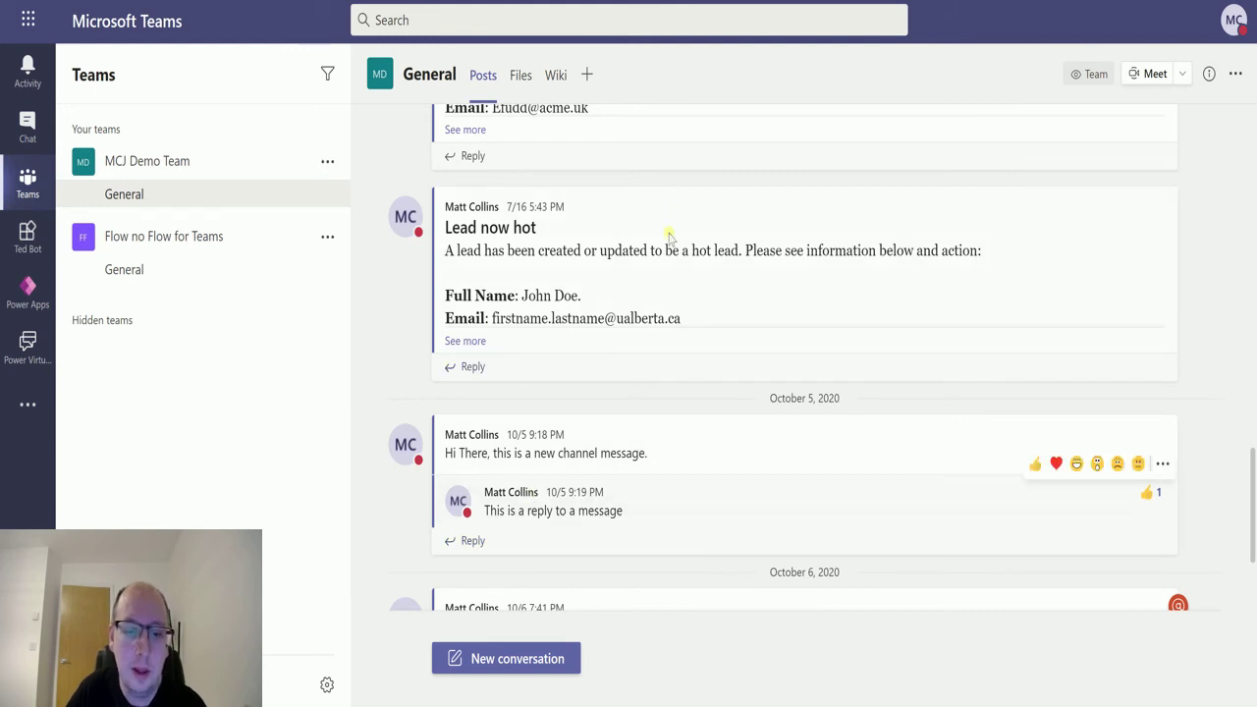
scroll(609, 245, "up", 1)
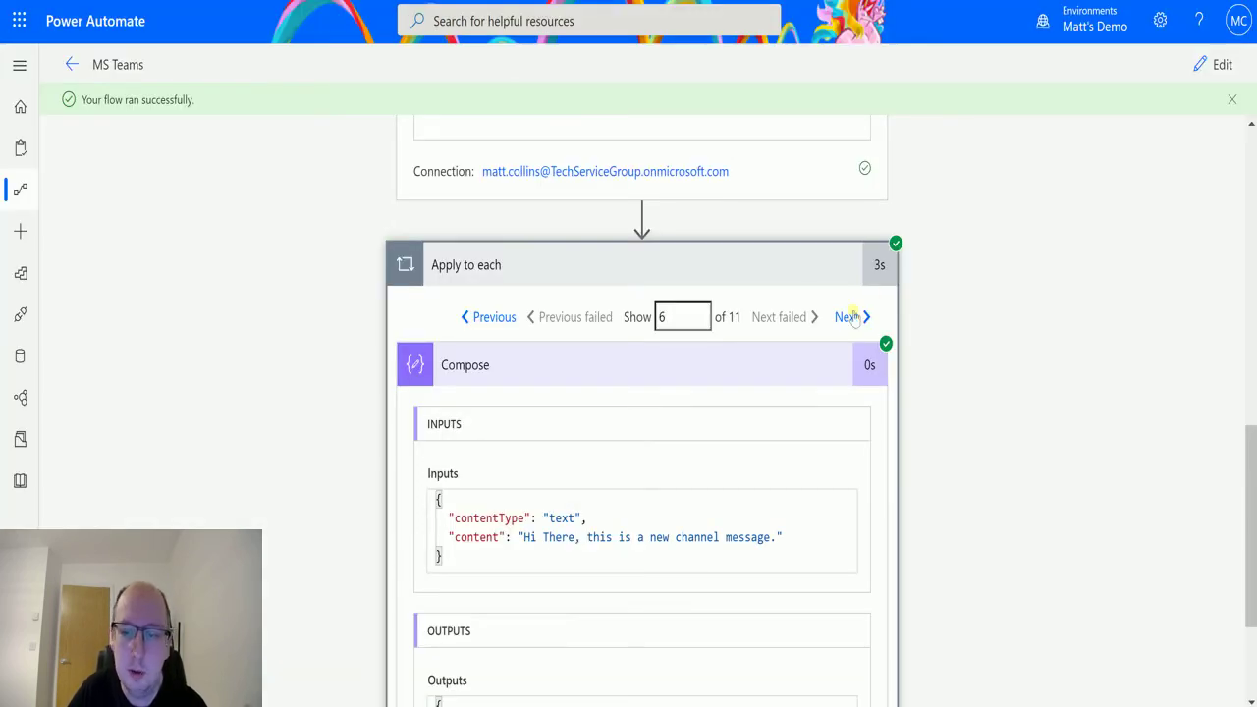
Step: Step the loop forward to iteration 9 and scroll across its georgia-styled HTML Compose input
left_click(851, 316)
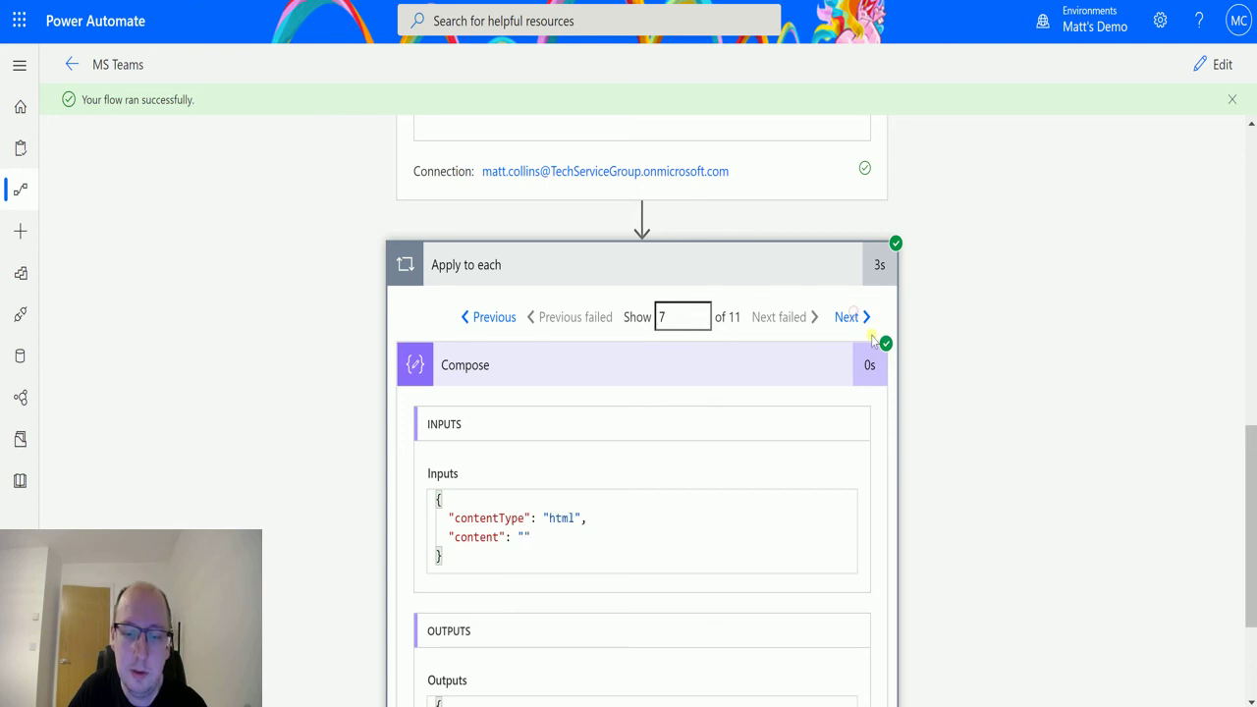
left_click(857, 316)
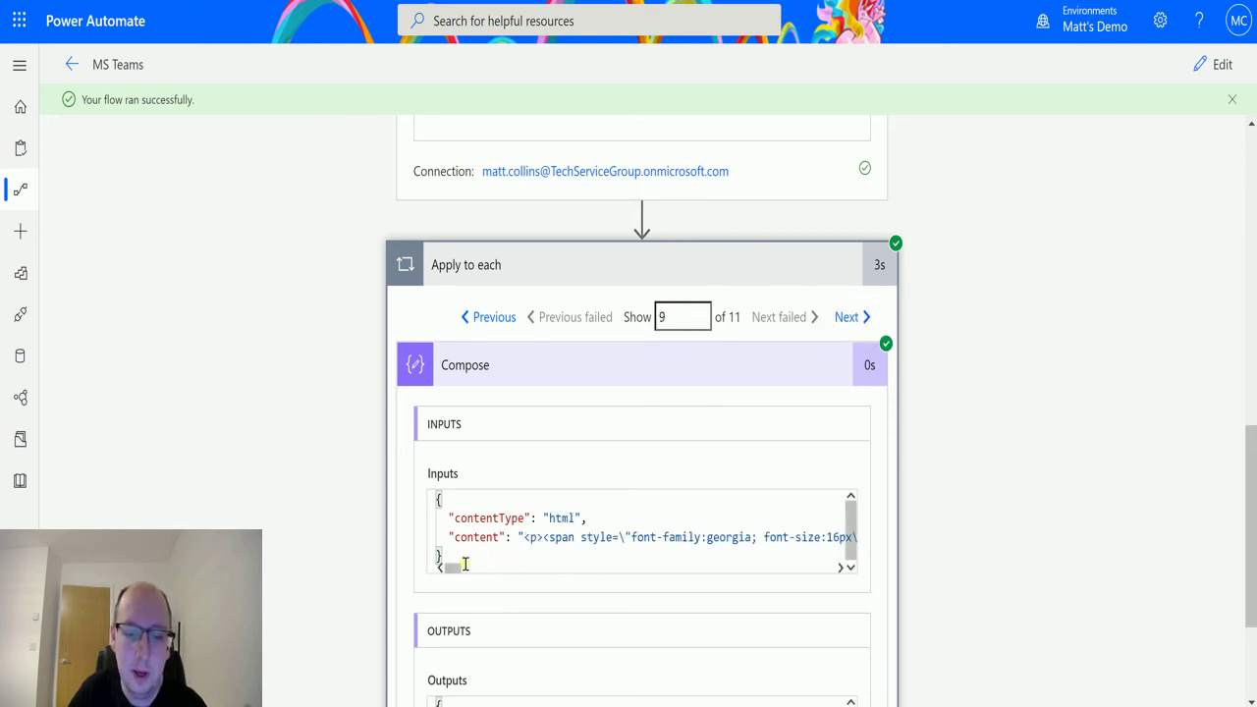
left_click_drag(455, 574, 711, 570)
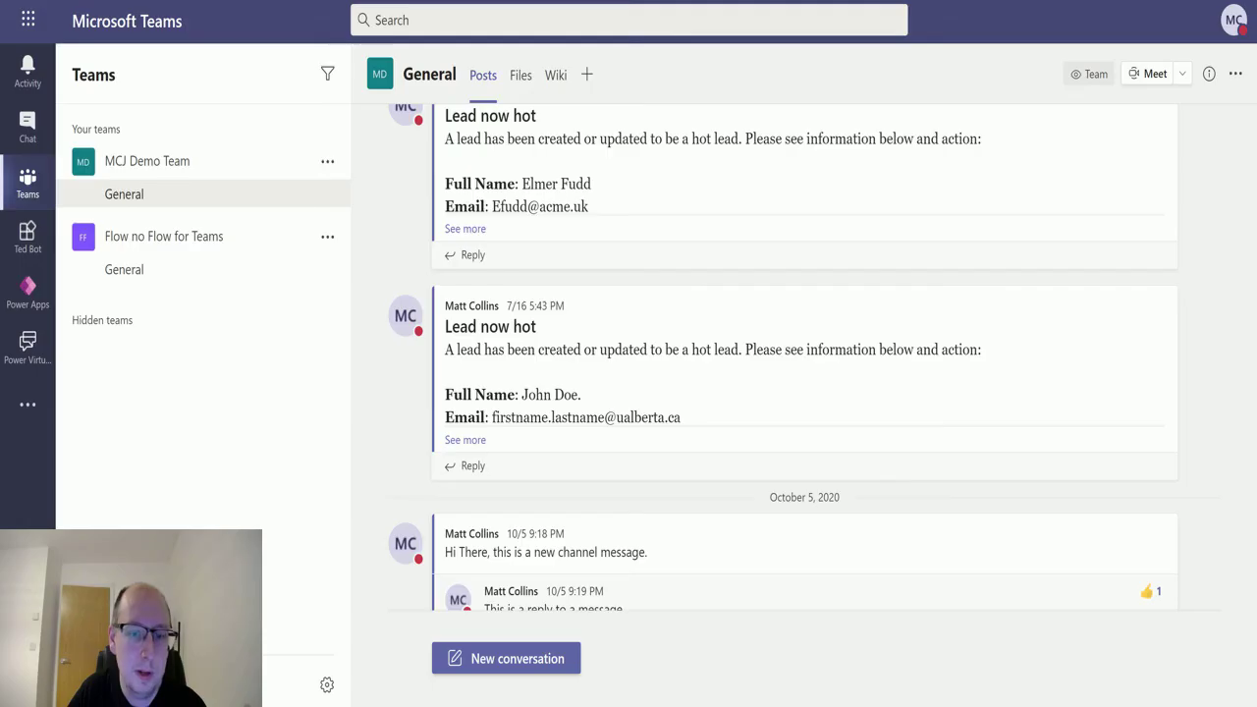
Step: Expand the second 'Lead now hot' post to show its Mobile, Topic and record link
scroll(482, 449, "up", 1)
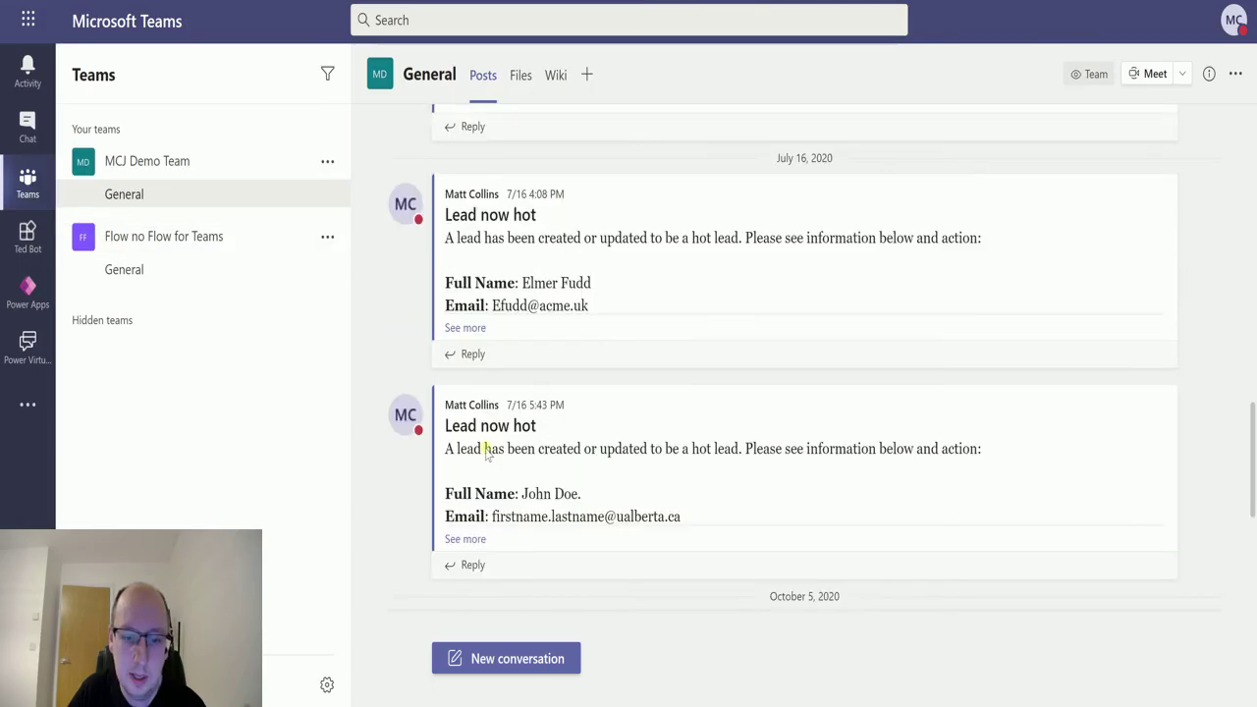
left_click(465, 540)
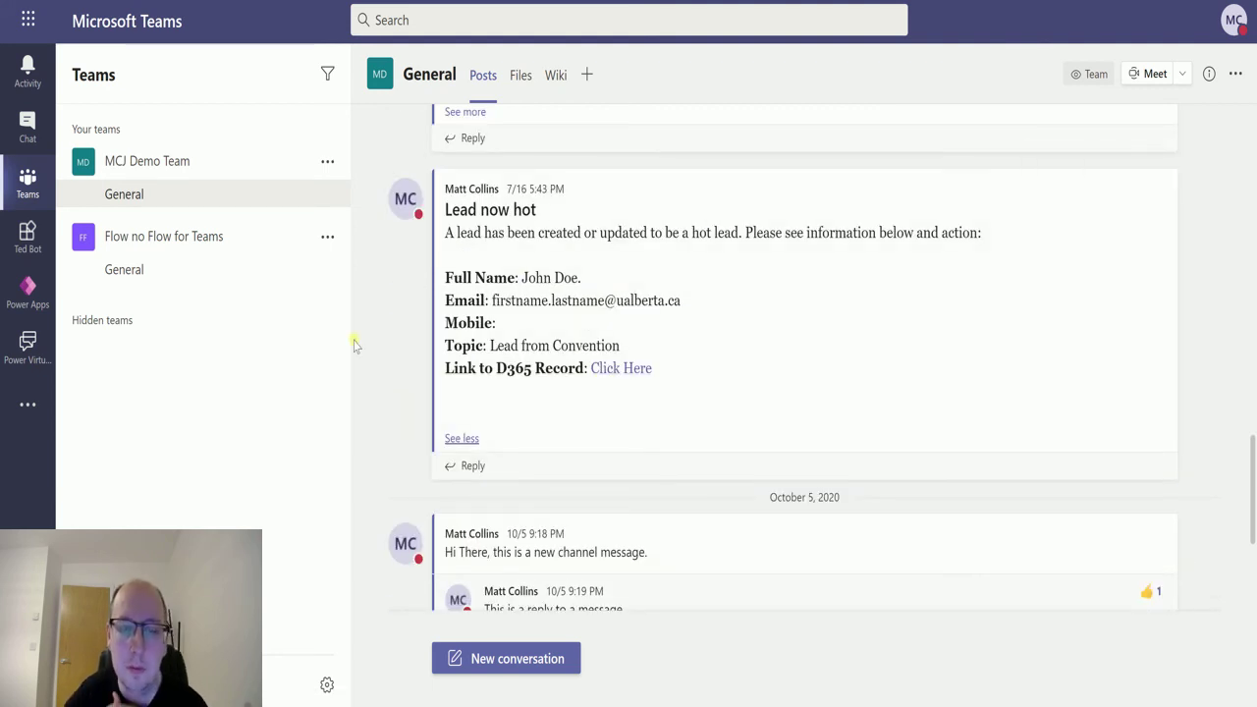
scroll(606, 402, "down", 3)
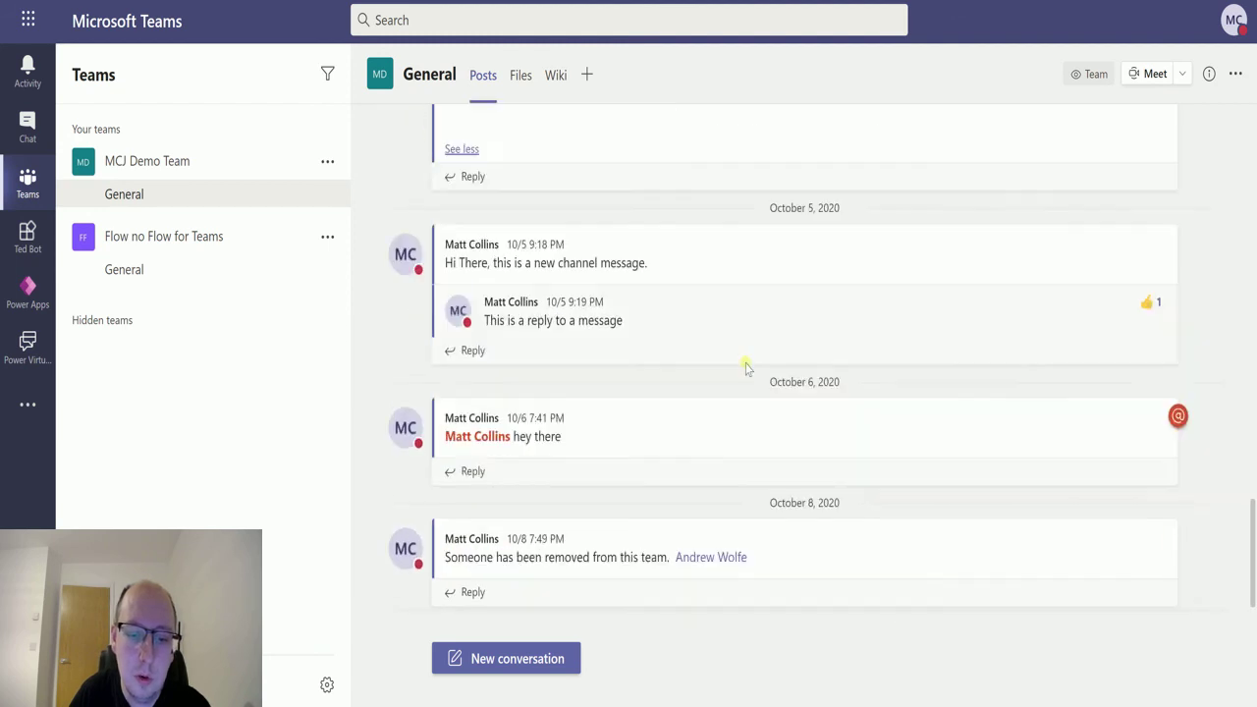